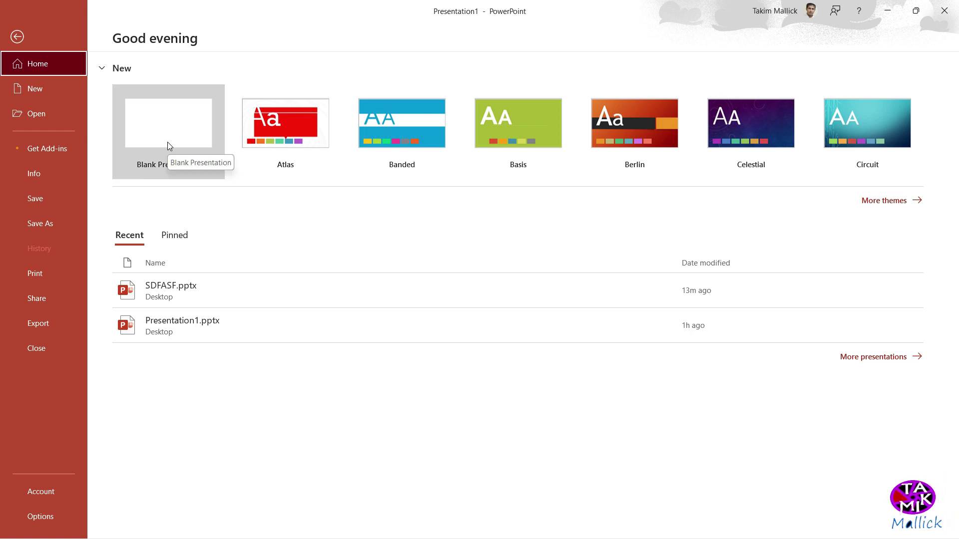
Create a blank presentation and delete the title and subtitle placeholders from slide one
left_click(168, 138)
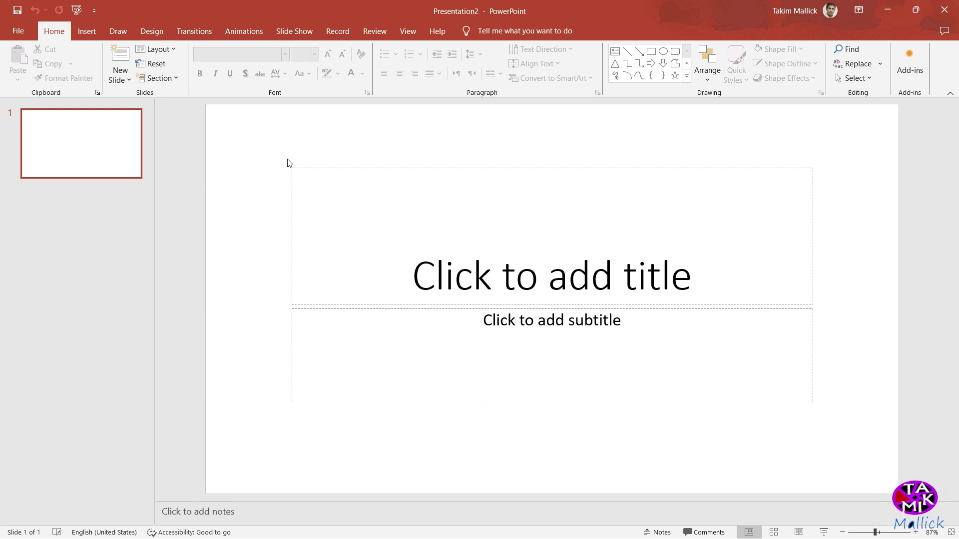
left_click_drag(287, 161, 854, 457)
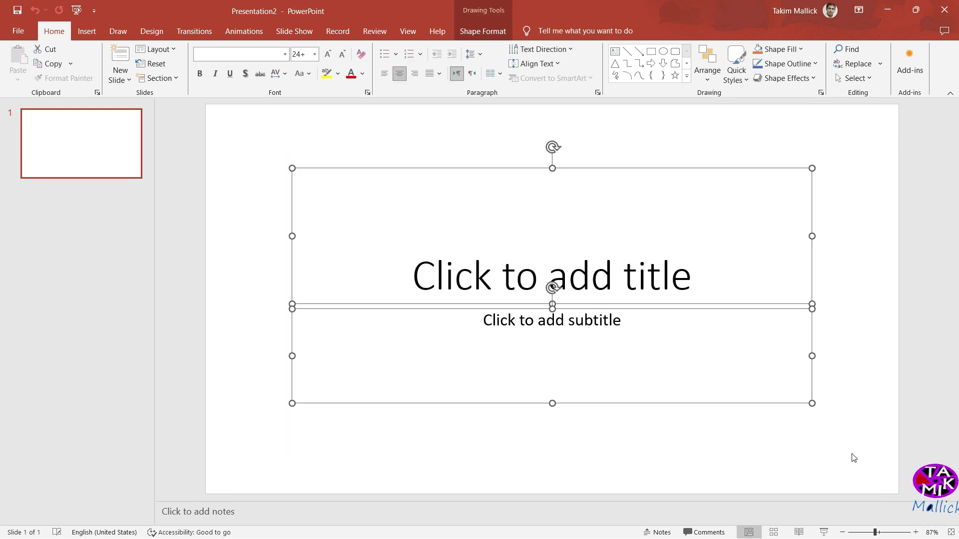
key("Delete")
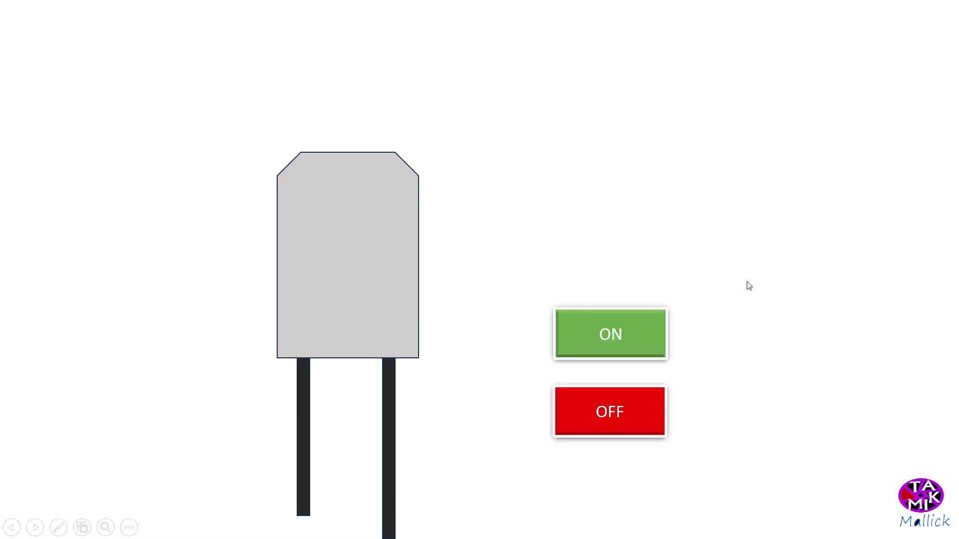
left_click(595, 340)
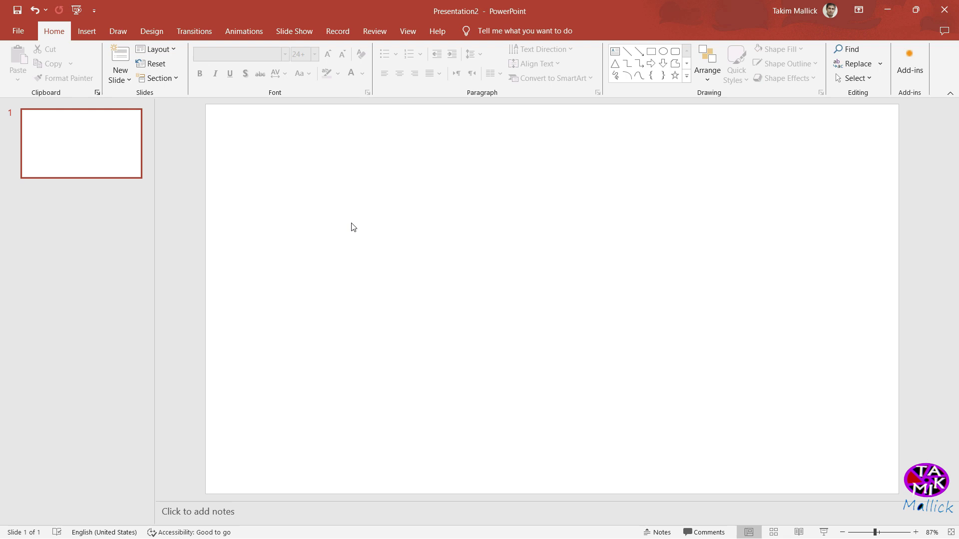
Draw a tall Top Corners Snipped rectangle near the slide centre as the LED body
left_click(86, 33)
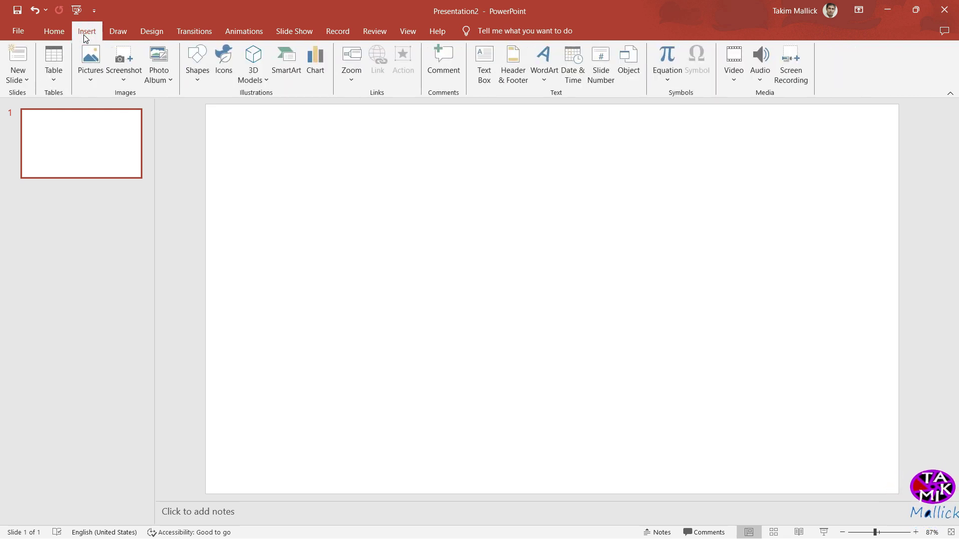
left_click(198, 85)
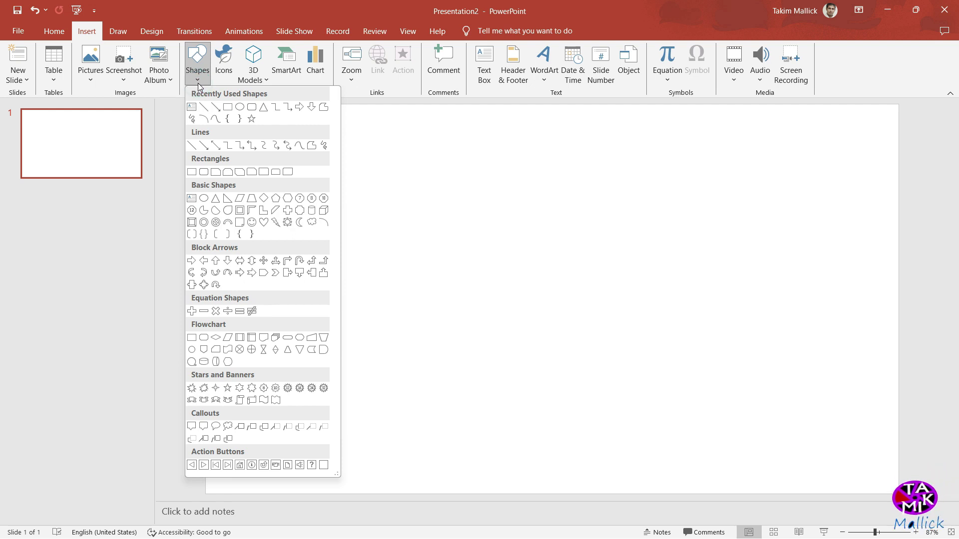
left_click(227, 172)
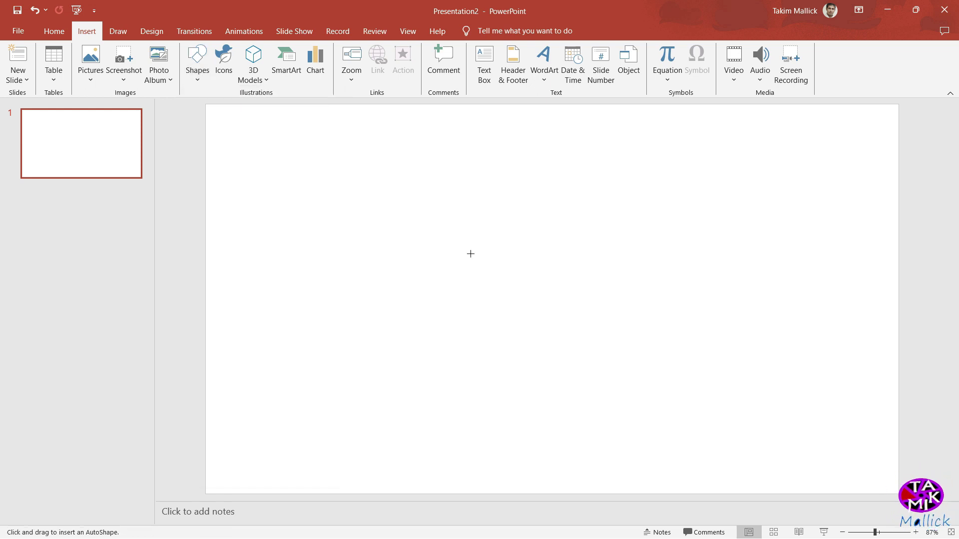
left_click_drag(406, 214, 507, 363)
key("Escape")
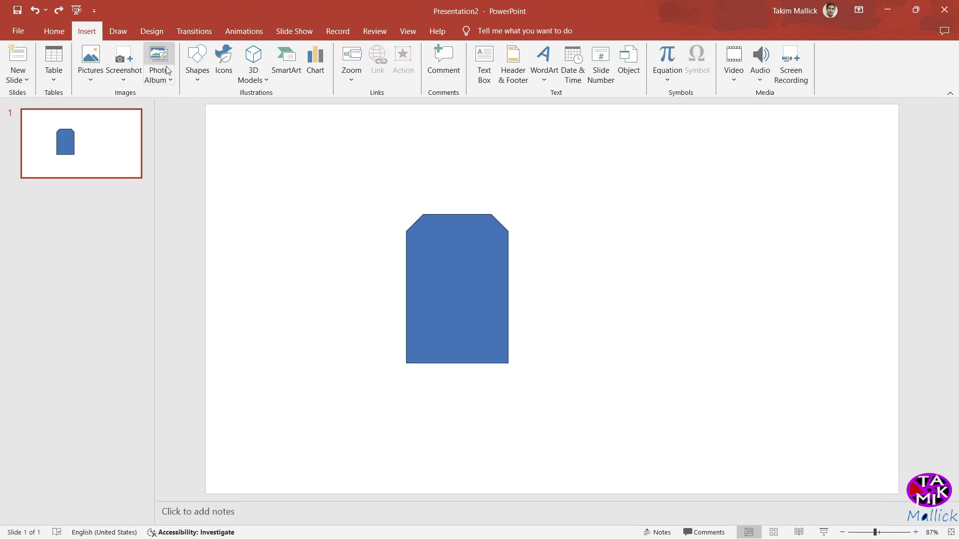
Draw a thin rectangle leg below the LED body, filled black lighter 15%
left_click(195, 80)
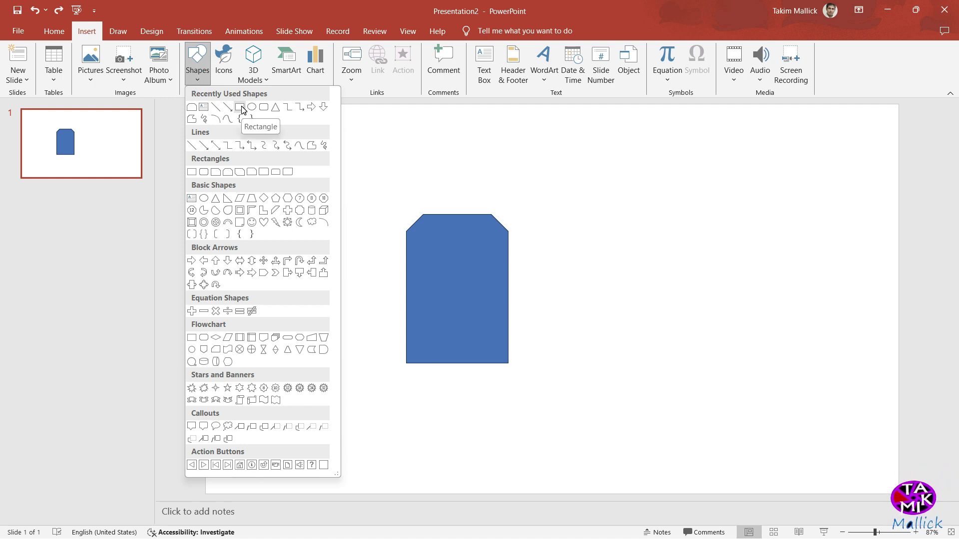
left_click(240, 107)
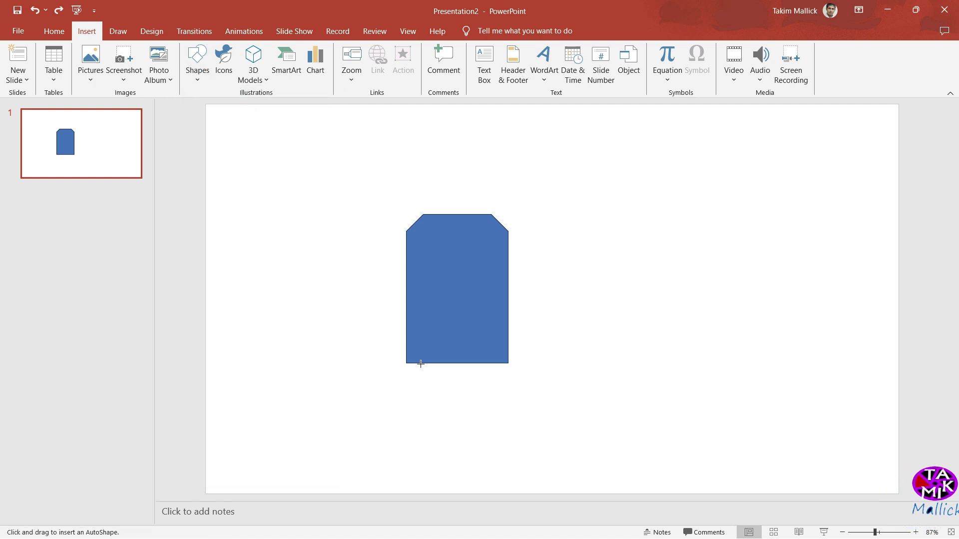
left_click_drag(420, 364, 430, 477)
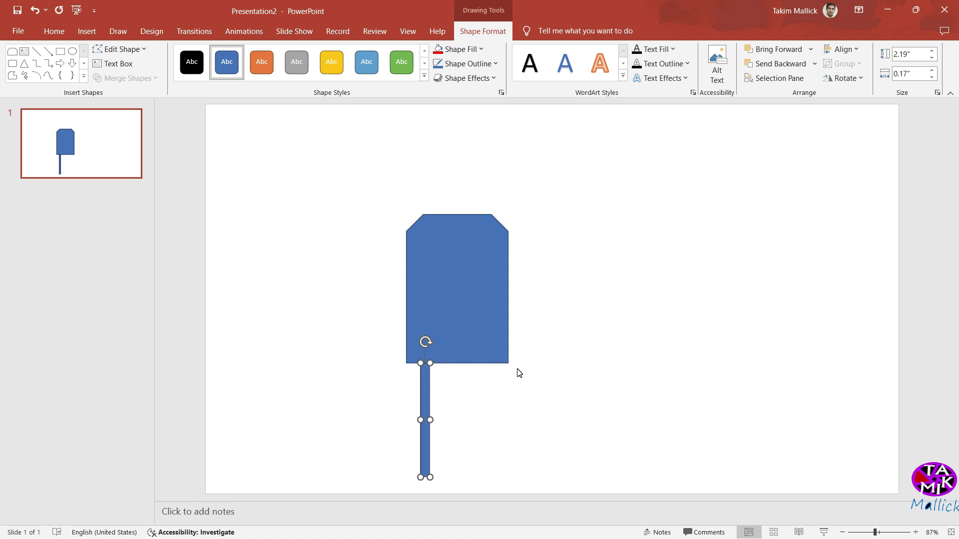
left_click(479, 52)
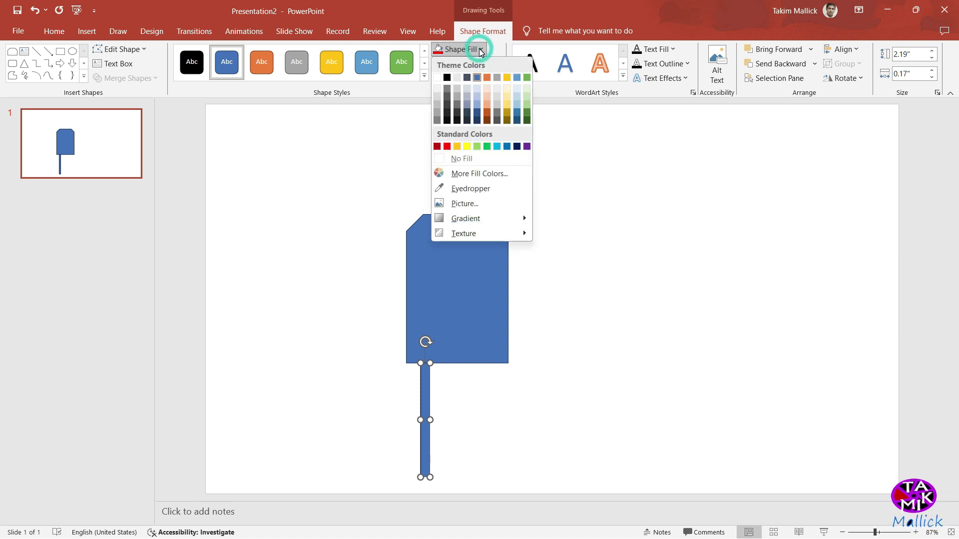
left_click(447, 111)
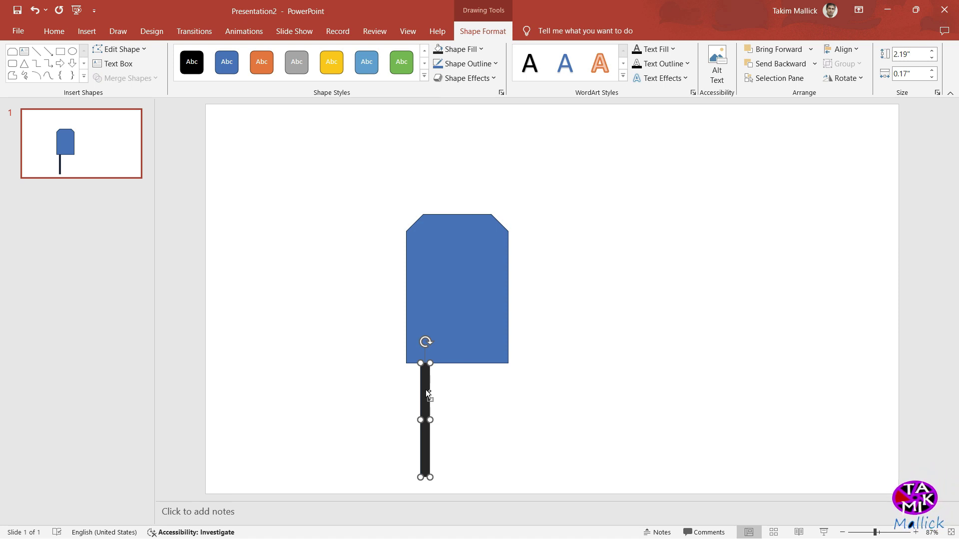
Duplicate the leg under the body's right side and make it longer
left_click_drag(425, 390, 486, 392)
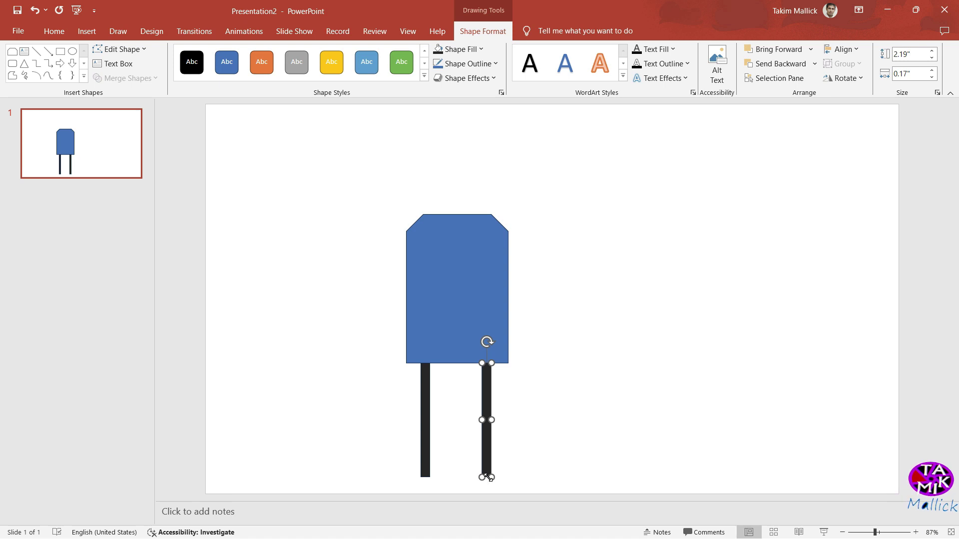
left_click_drag(482, 477, 490, 493)
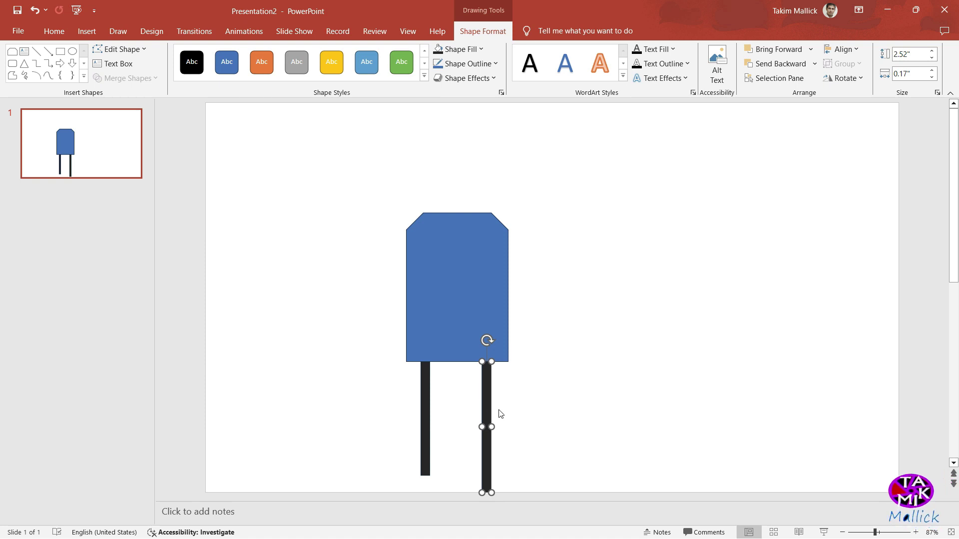
left_click(581, 423)
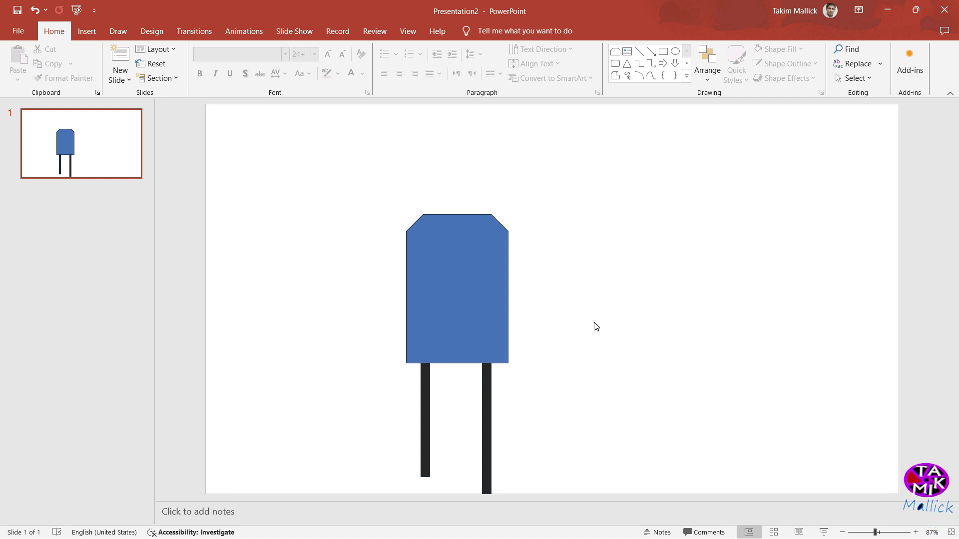
Fill the blue LED body light gray and show the Selection Pane
left_click(446, 255)
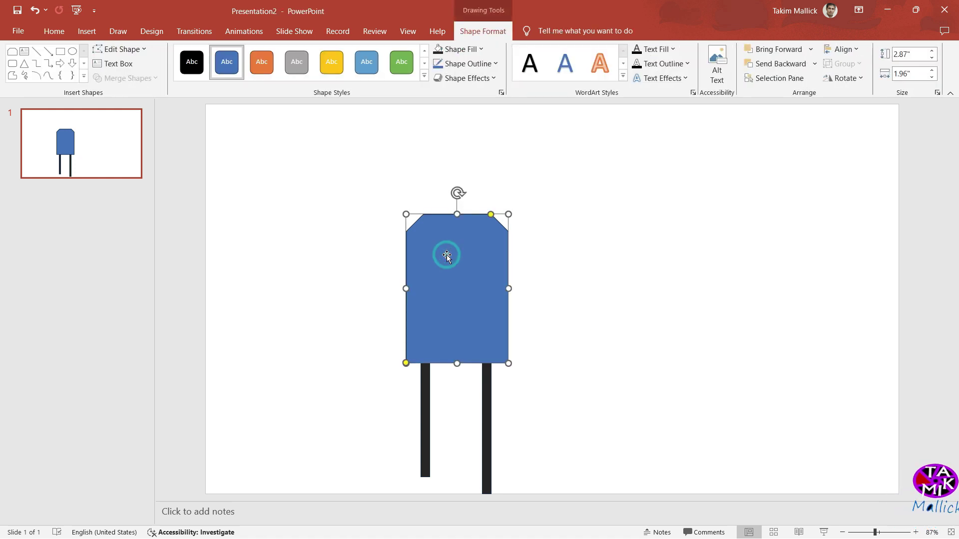
left_click(481, 49)
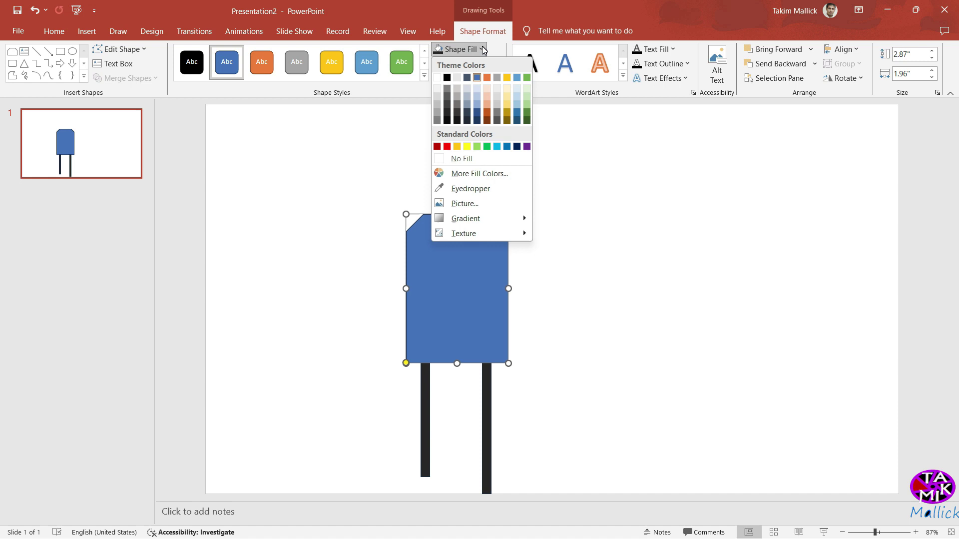
left_click(454, 89)
key("alt+F10")
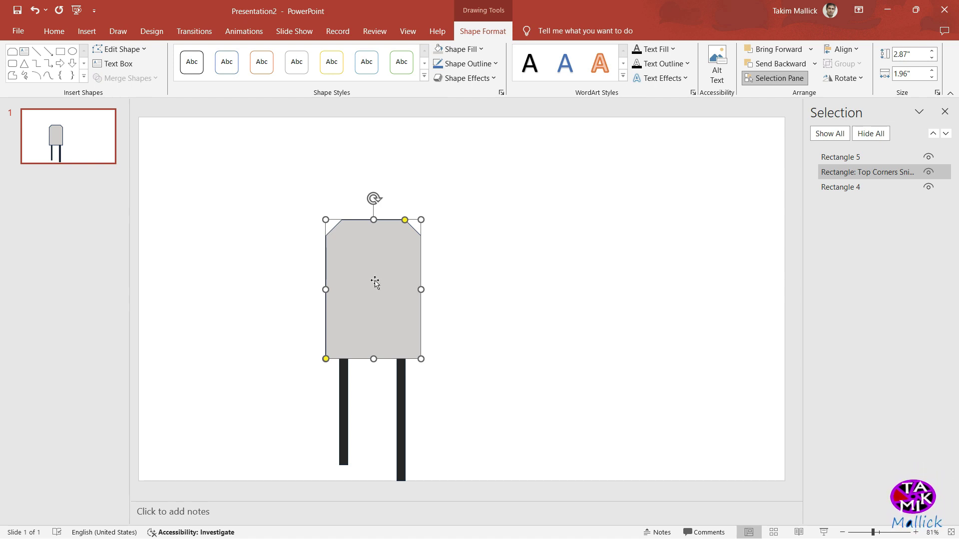
Duplicate the LED body to the right, with a red outline and dark red fill
left_click_drag(376, 281, 541, 285)
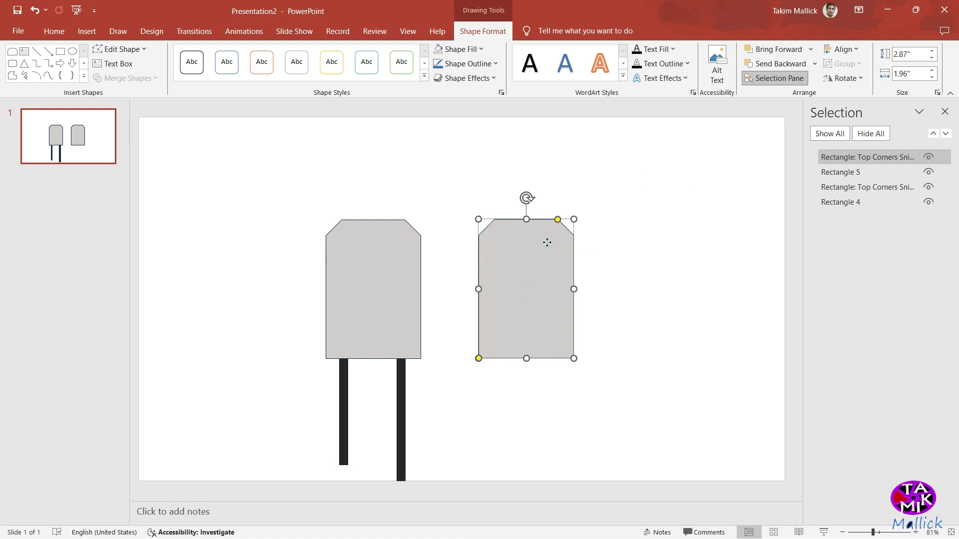
left_click(547, 243)
left_click(53, 32)
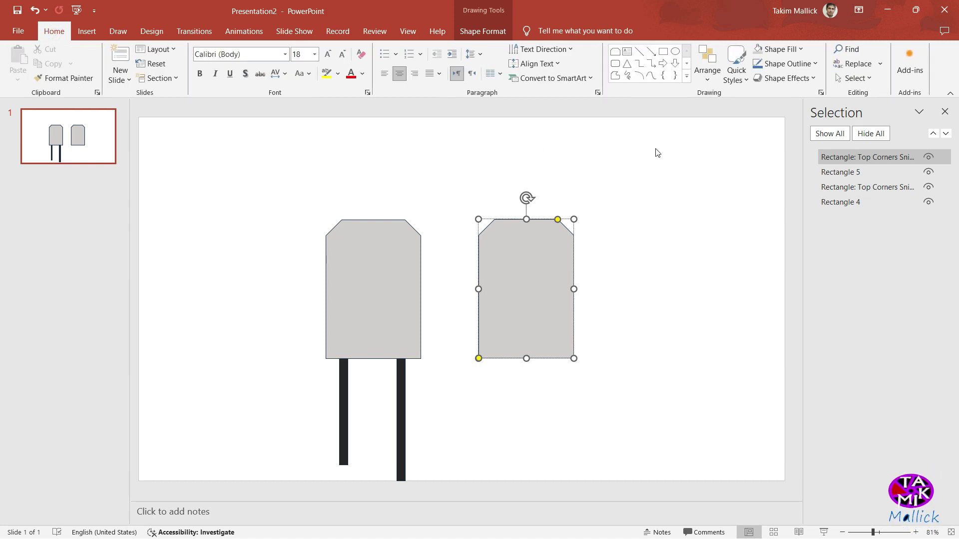
left_click(815, 65)
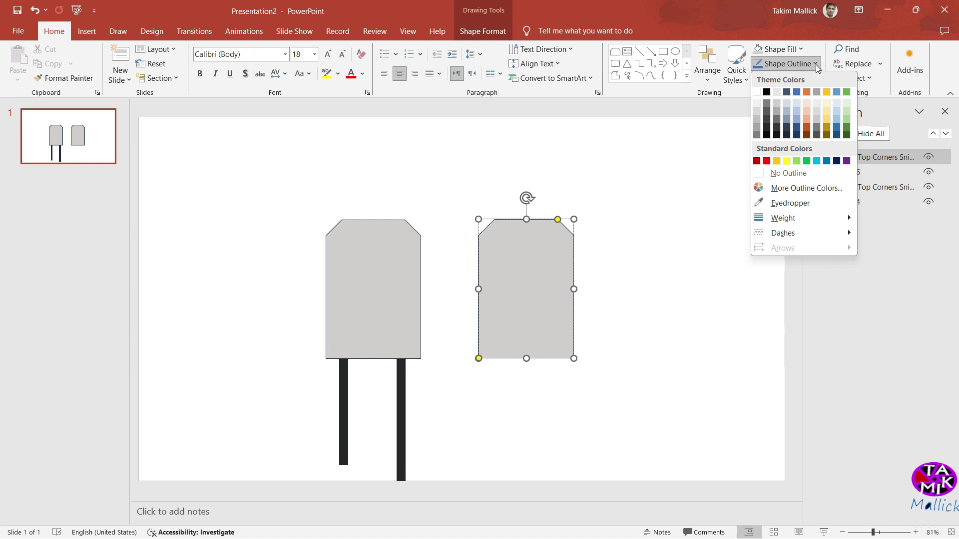
left_click(768, 161)
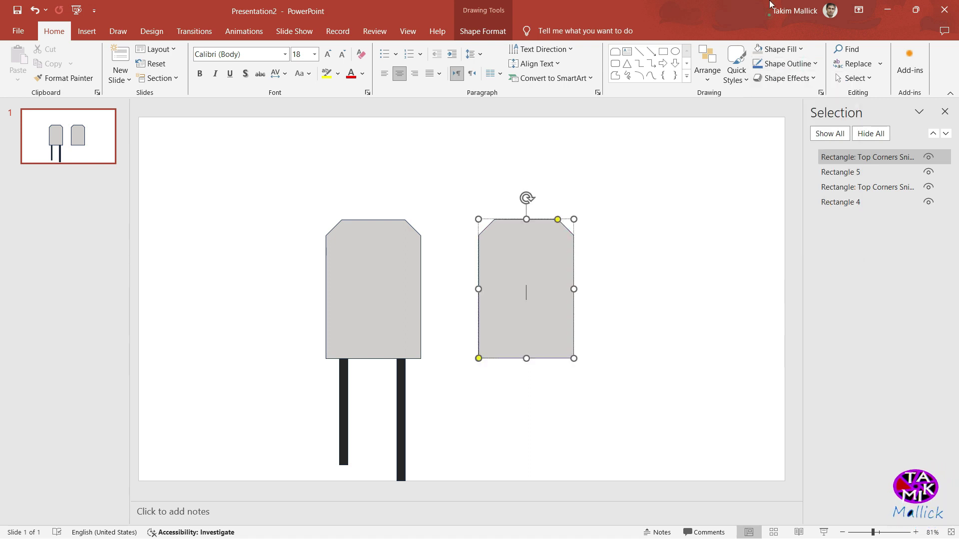
left_click(805, 49)
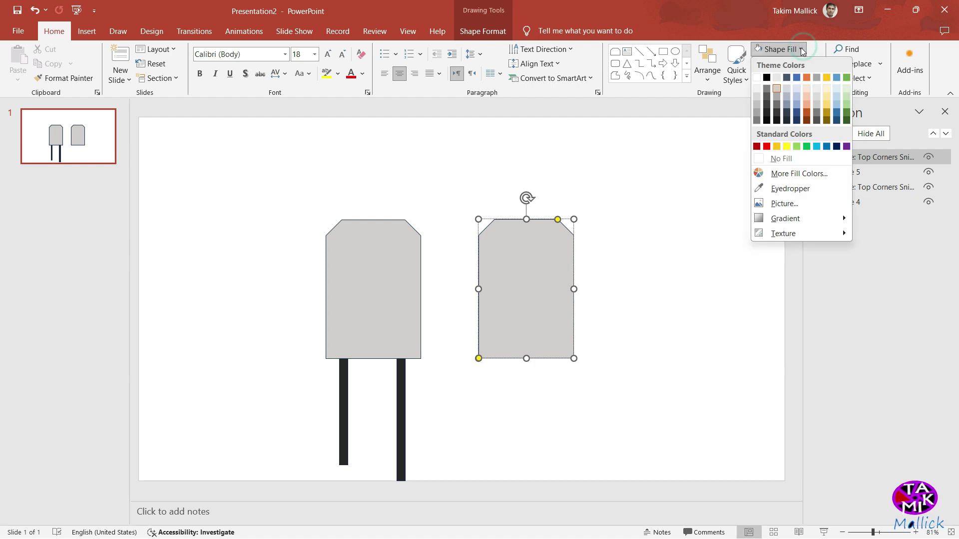
left_click(757, 146)
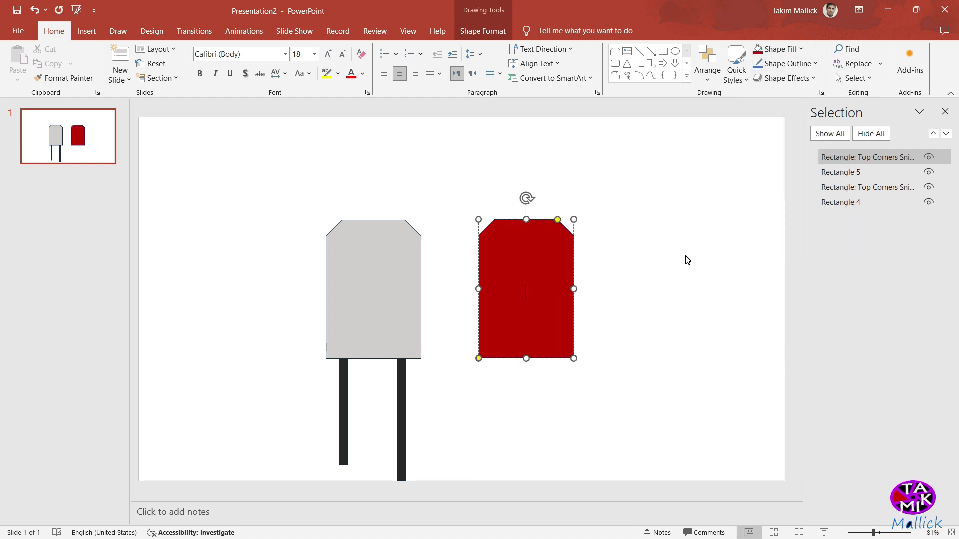
Give the dark red body copy a red glow: size 111 pt, transparency 27%
left_click(778, 51)
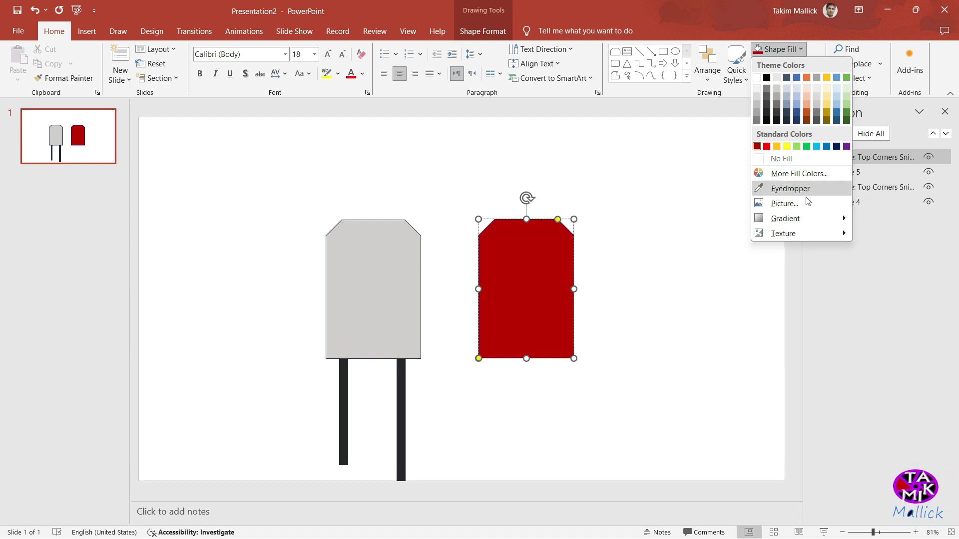
mouse_move(785, 218)
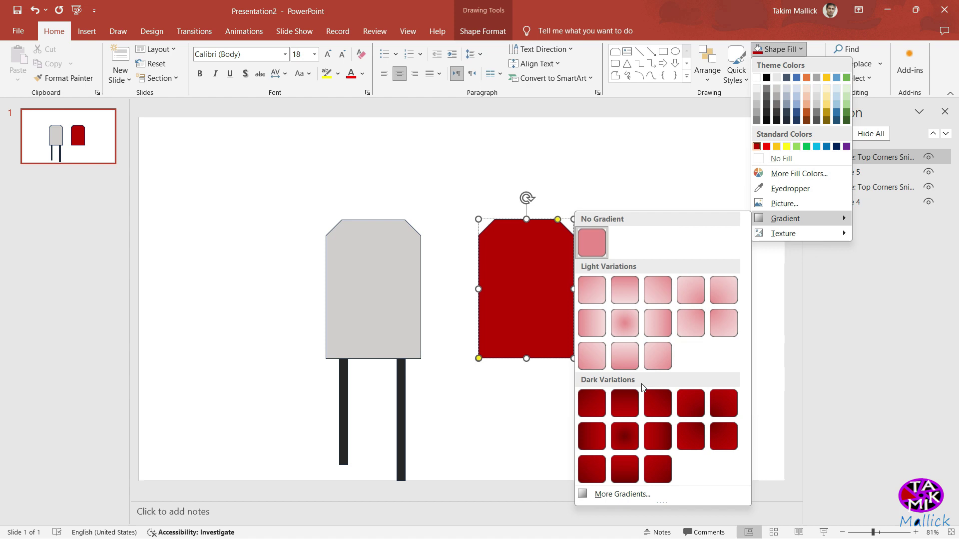
left_click(621, 494)
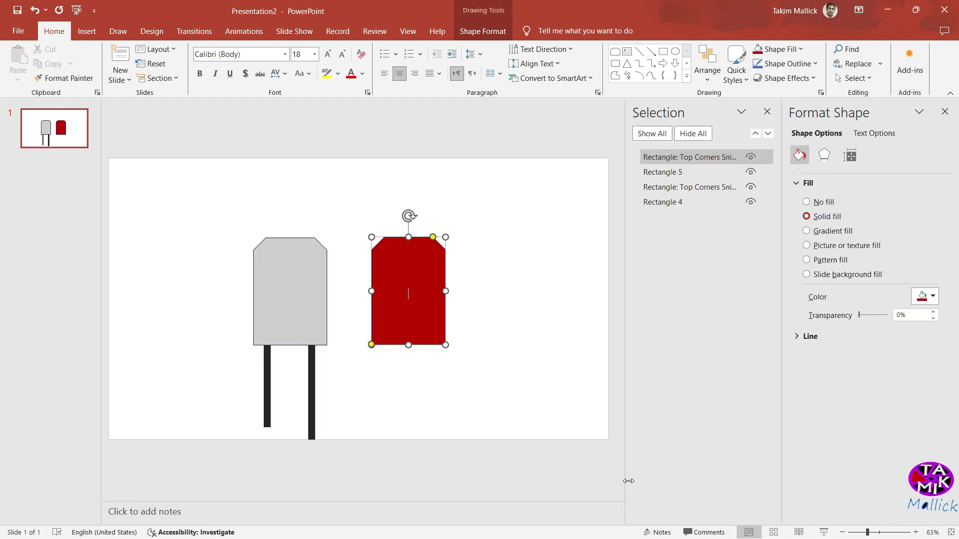
left_click(824, 155)
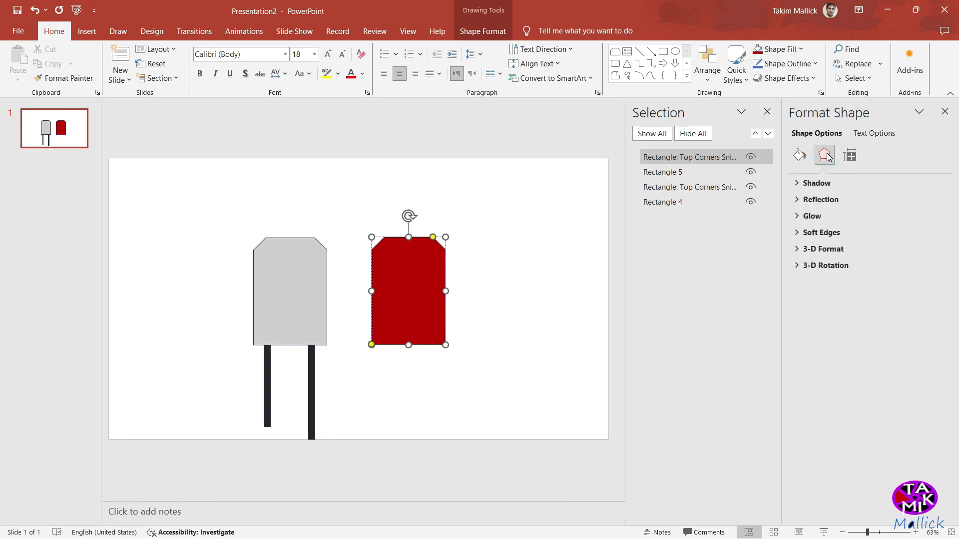
left_click(811, 183)
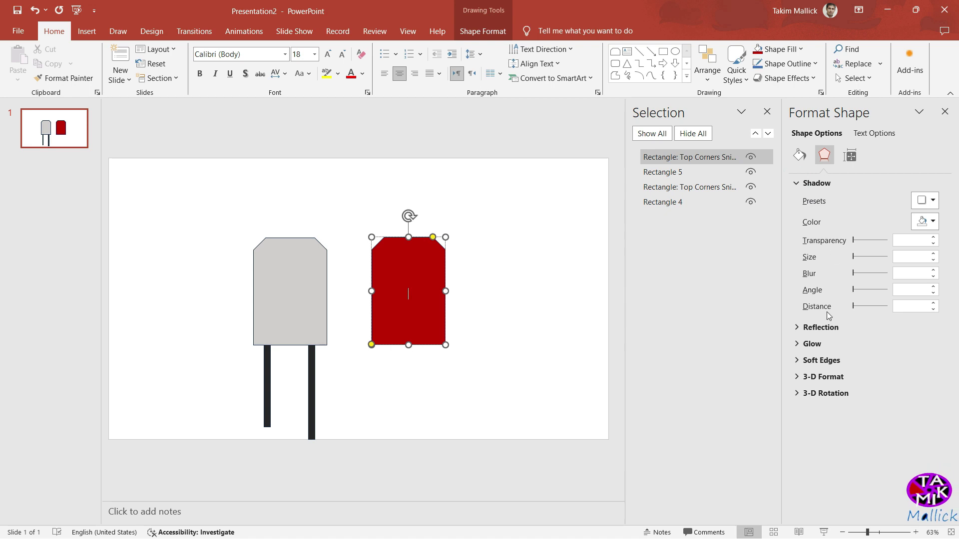
left_click(805, 345)
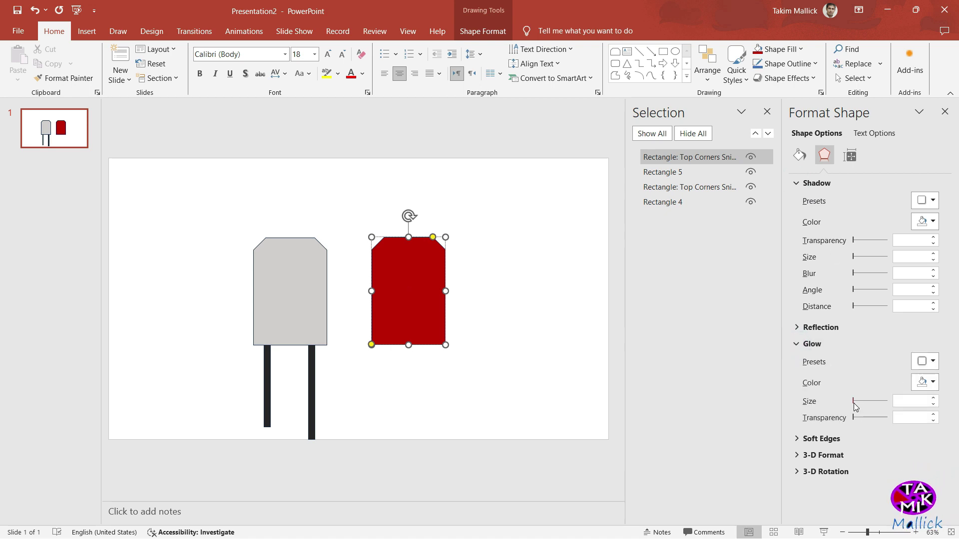
left_click_drag(854, 403, 867, 403)
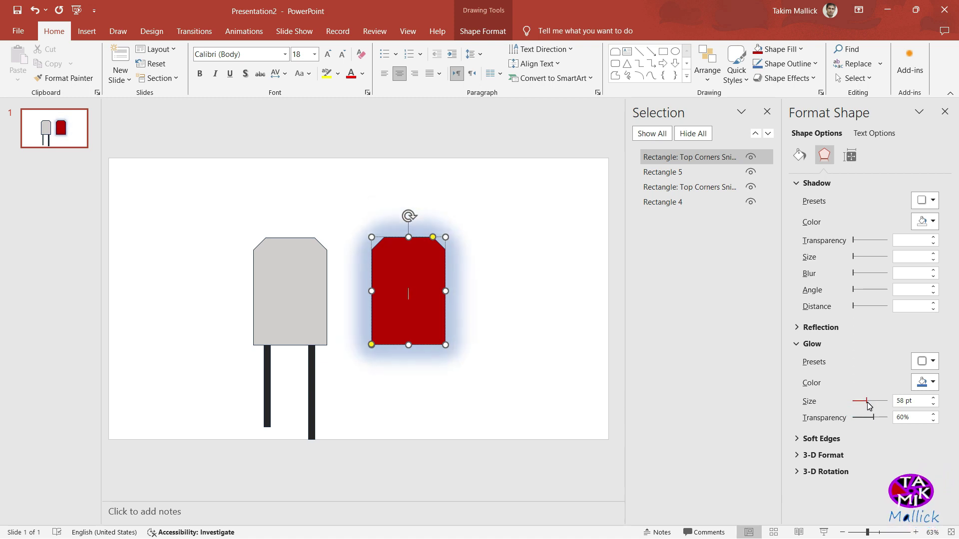
left_click(928, 382)
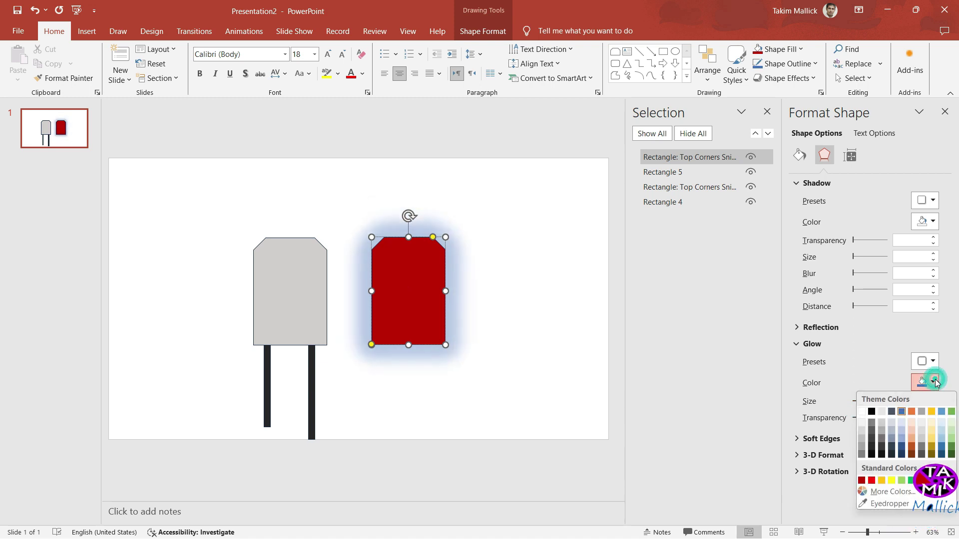
left_click(871, 480)
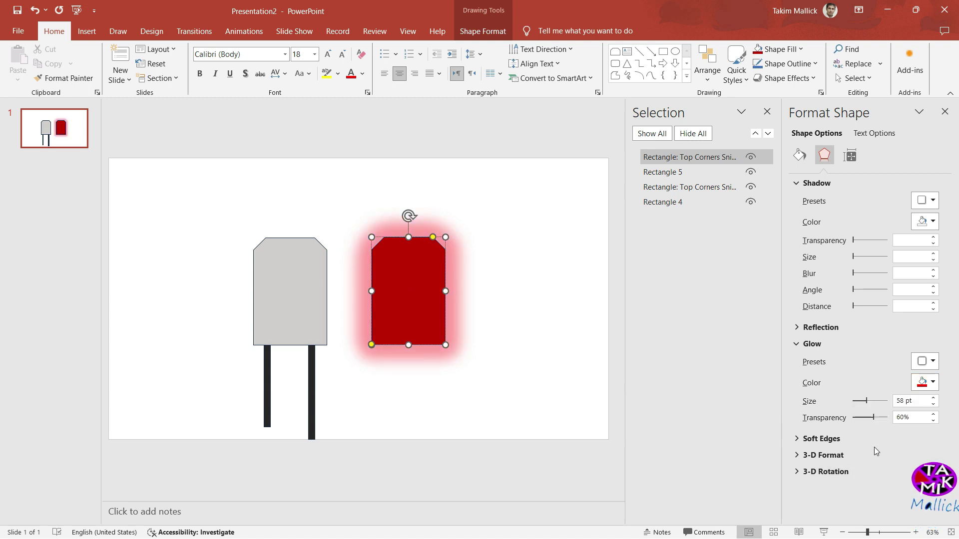
left_click_drag(866, 401, 879, 405)
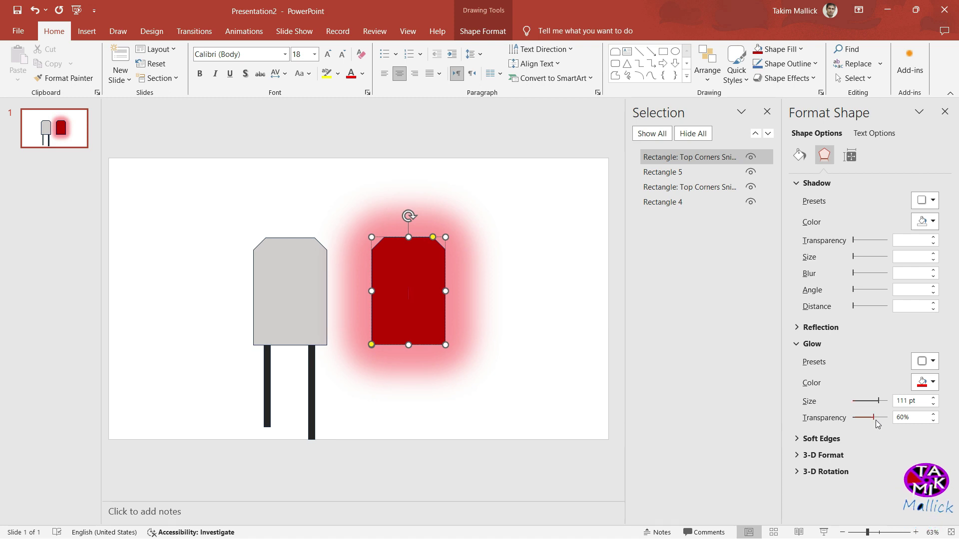
mouse_move(874, 418)
left_mouse_down()
mouse_move(858, 418)
mouse_move(865, 421)
left_mouse_up()
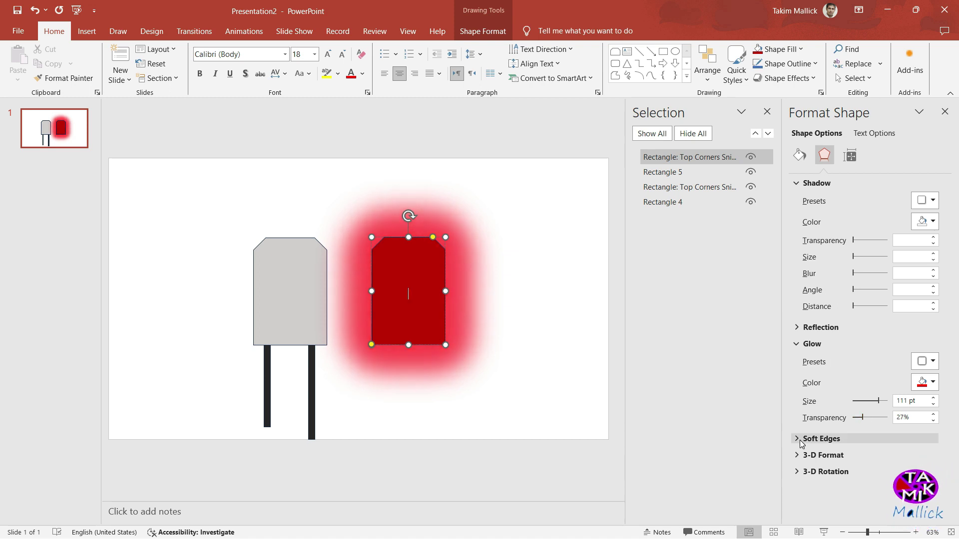
left_click(587, 273)
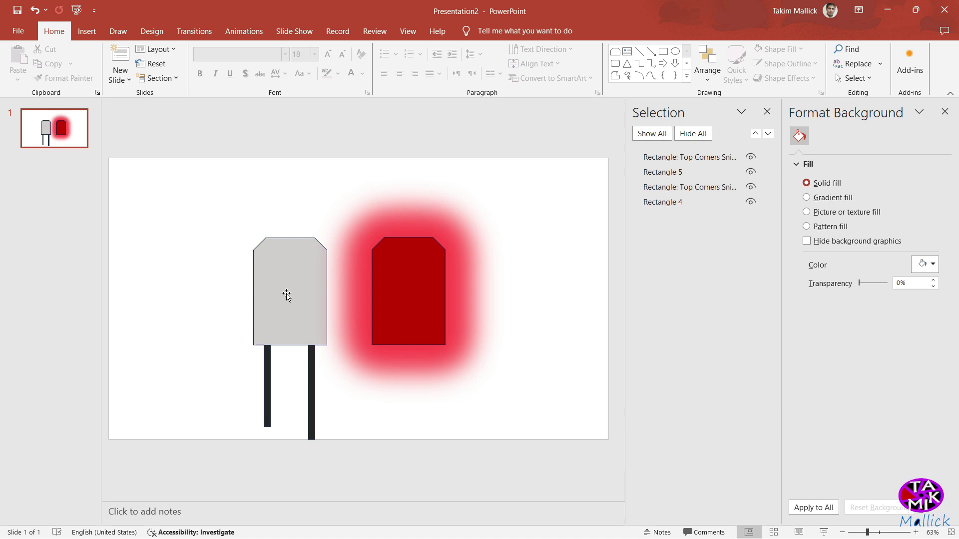
Drag the glowing red body over the gray body until both align exactly
left_click(408, 283)
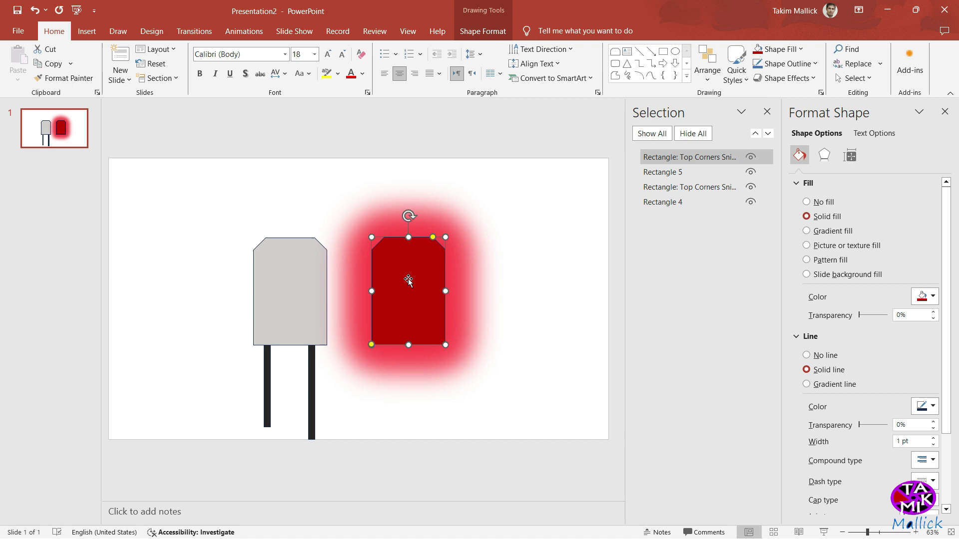
left_click_drag(409, 279, 432, 270)
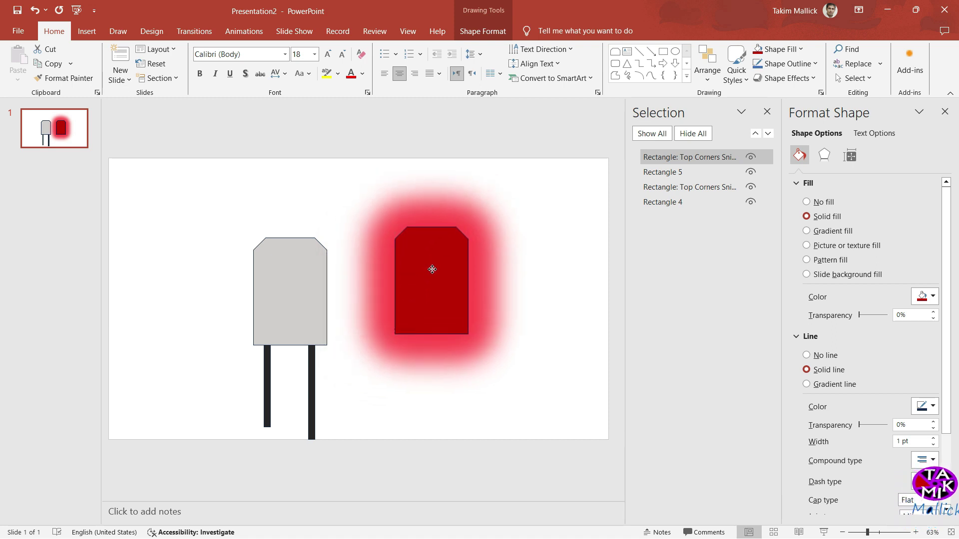
mouse_move(433, 272)
left_mouse_down()
mouse_move(411, 262)
mouse_move(296, 272)
mouse_move(291, 281)
left_mouse_up()
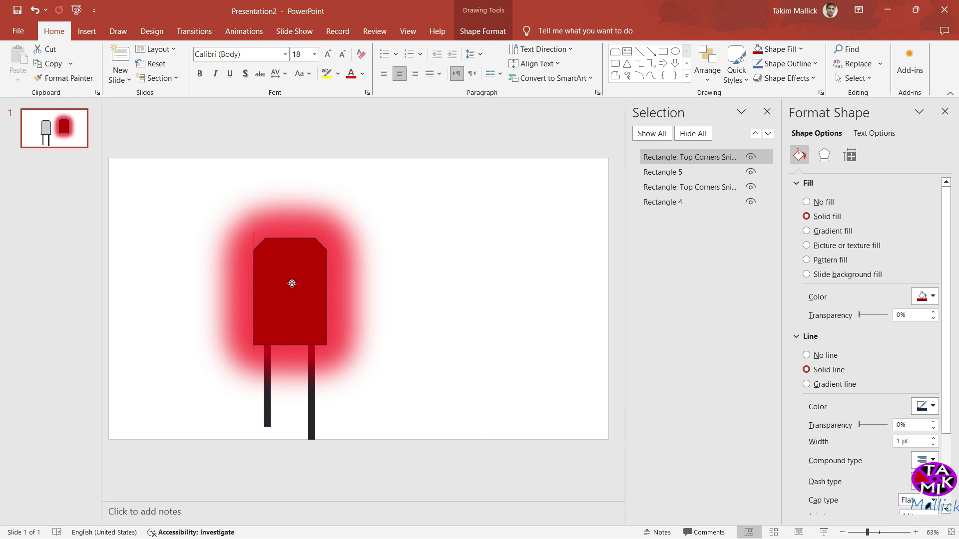
left_click_drag(291, 283, 824, 536)
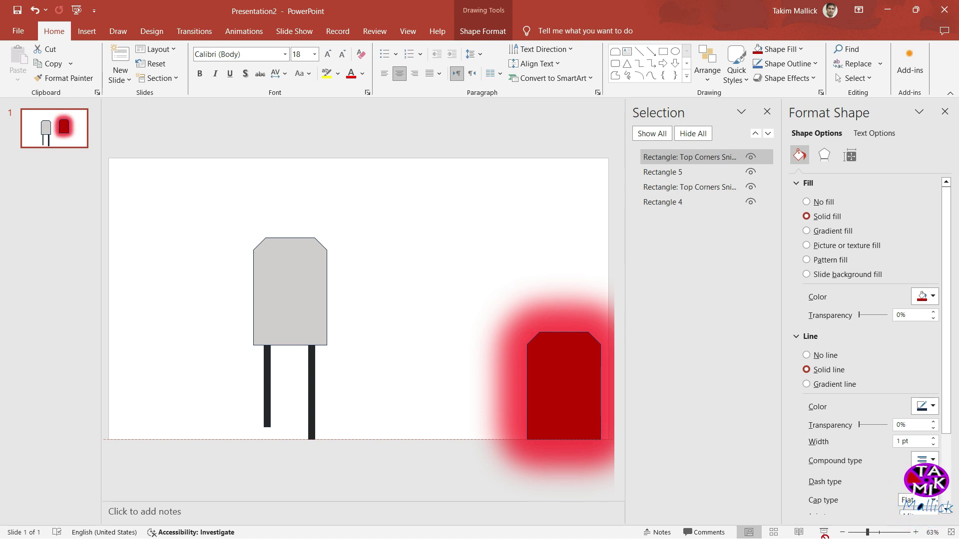
mouse_move(564, 377)
left_mouse_down()
mouse_move(466, 258)
mouse_move(435, 246)
mouse_move(430, 283)
mouse_move(466, 269)
mouse_move(328, 264)
mouse_move(303, 291)
left_mouse_up()
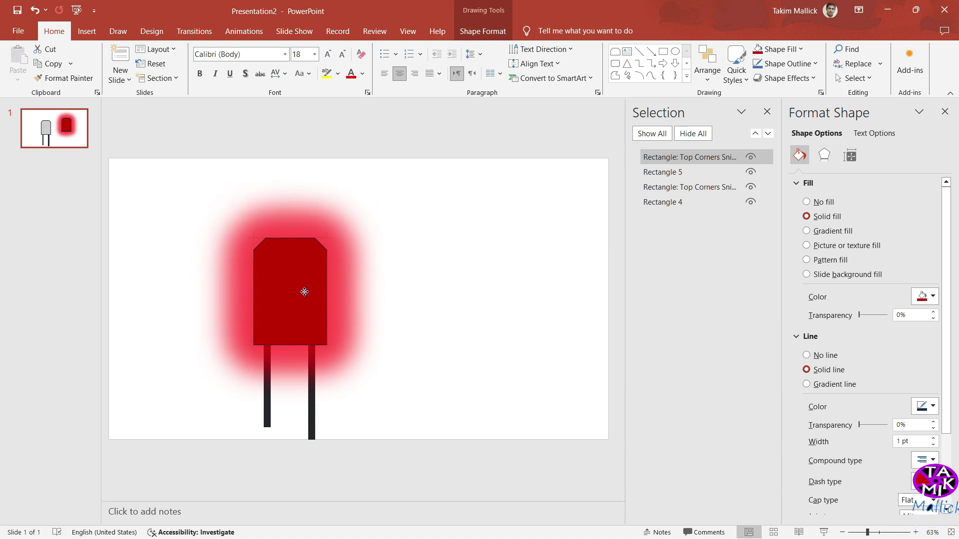
left_click_drag(304, 291, 304, 292)
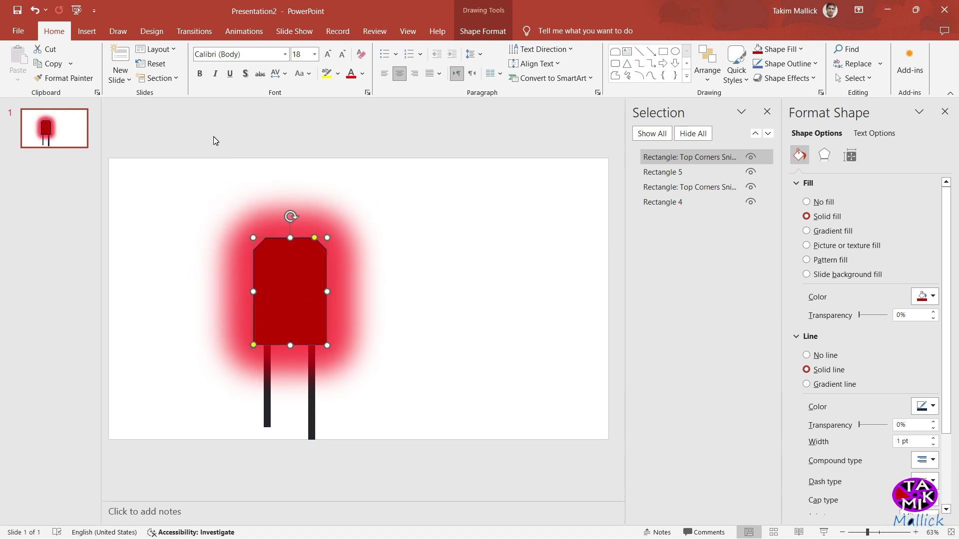
Animate the red body with an Appear entrance followed by a Disappear exit
left_click(90, 31)
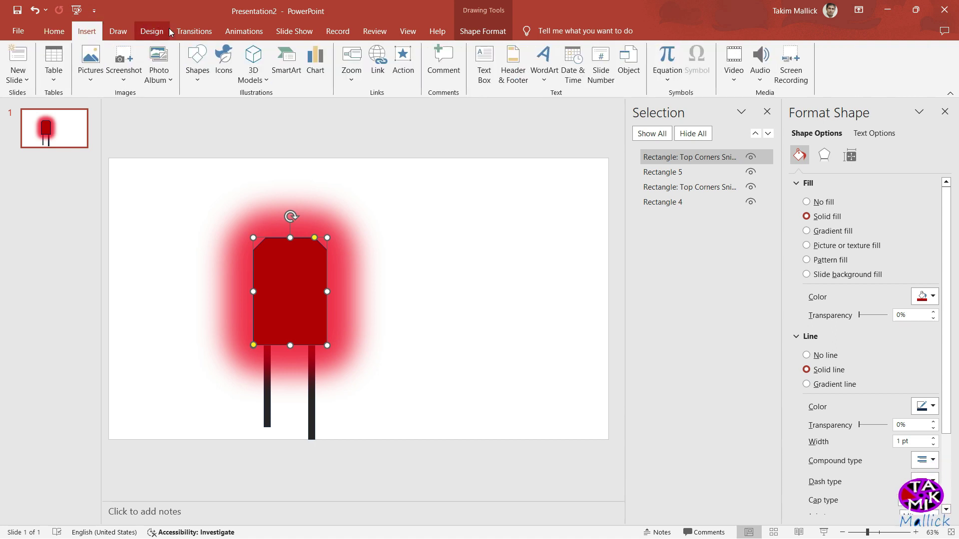
left_click(232, 33)
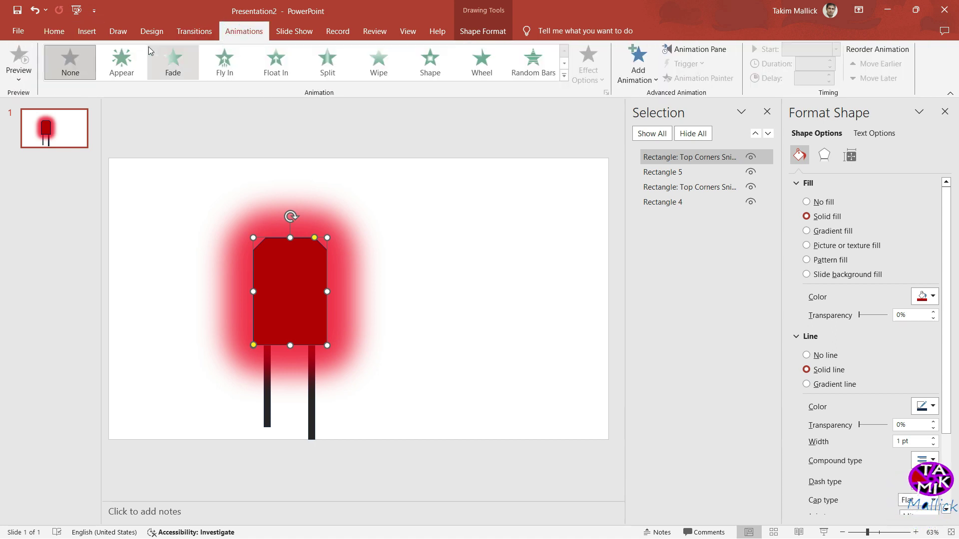
left_click(125, 60)
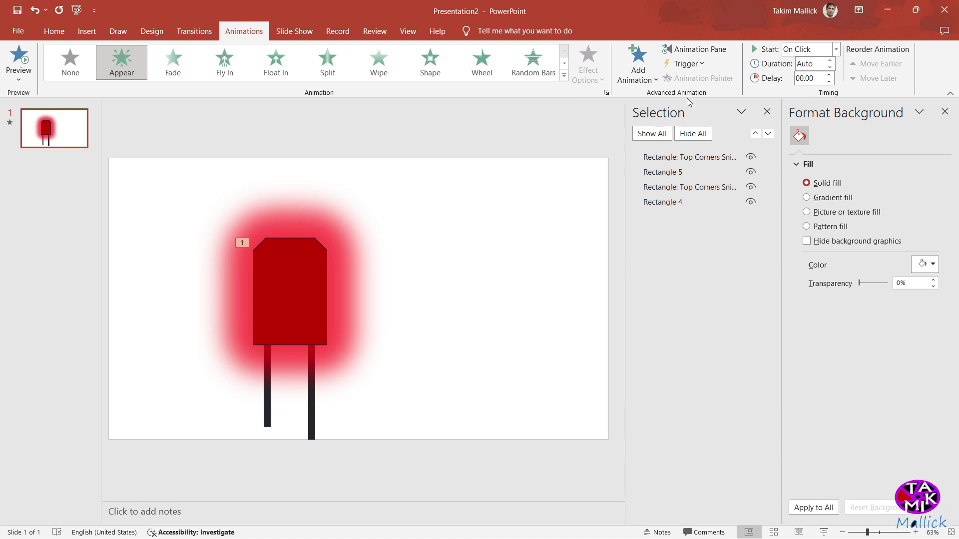
left_click(638, 75)
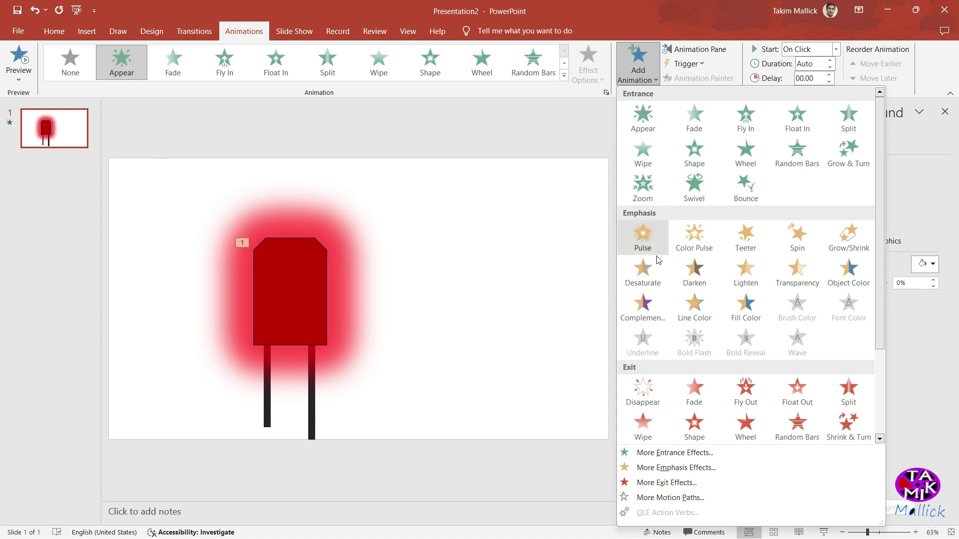
left_click(651, 398)
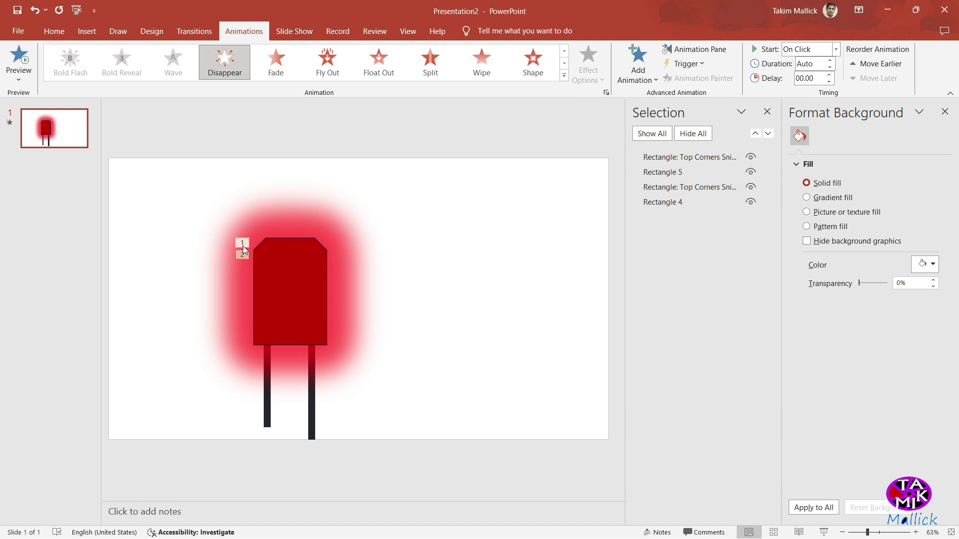
left_click(562, 336)
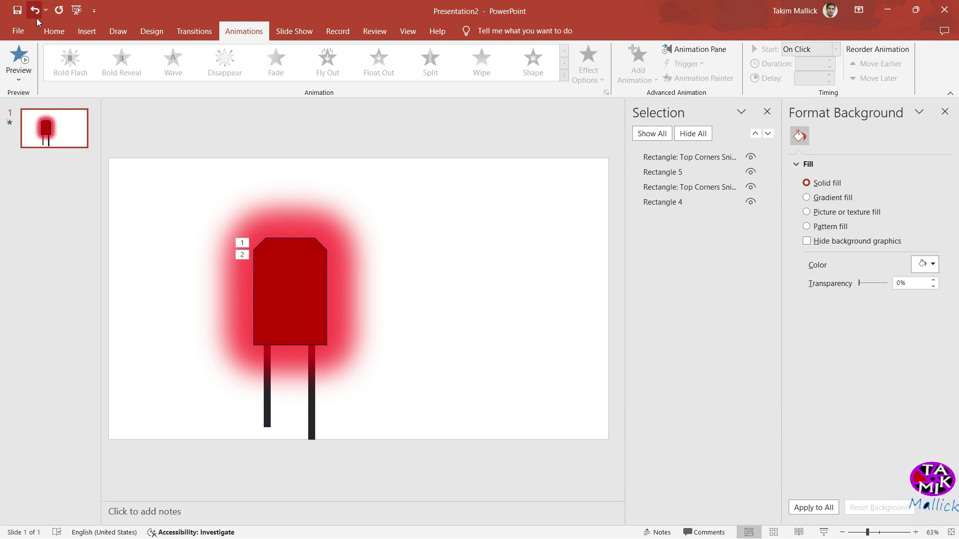
left_click(52, 33)
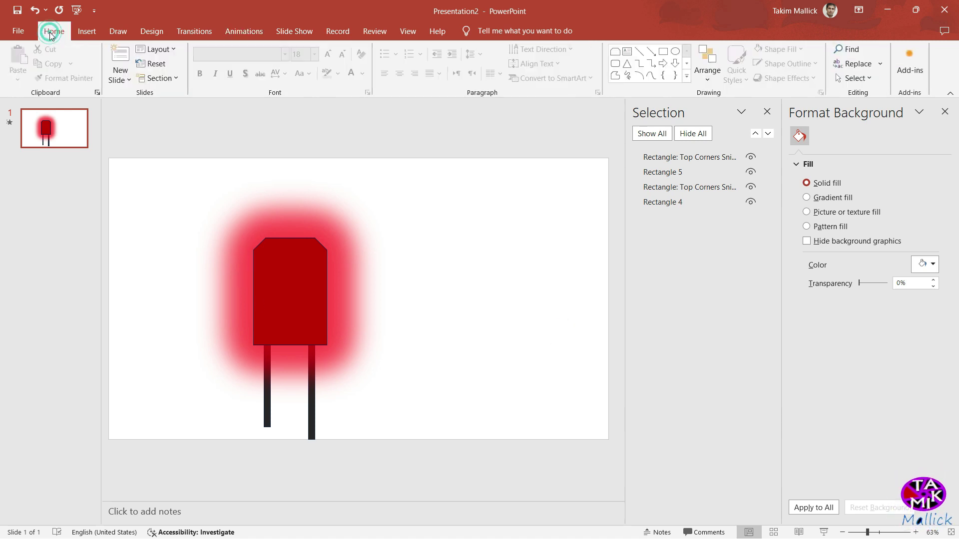
Draw a button-sized rectangle labelled 'ON' right of the LED and duplicate it below
left_click(84, 34)
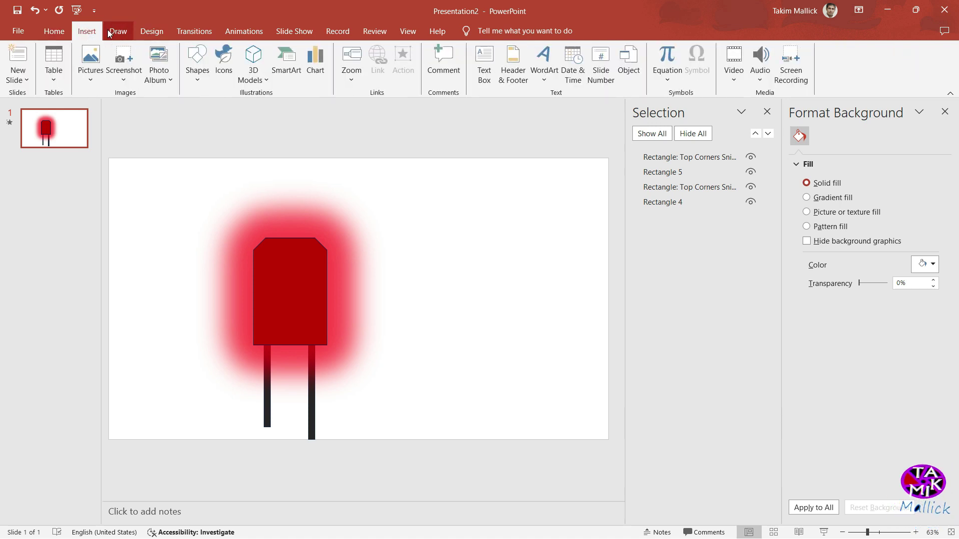
left_click(197, 62)
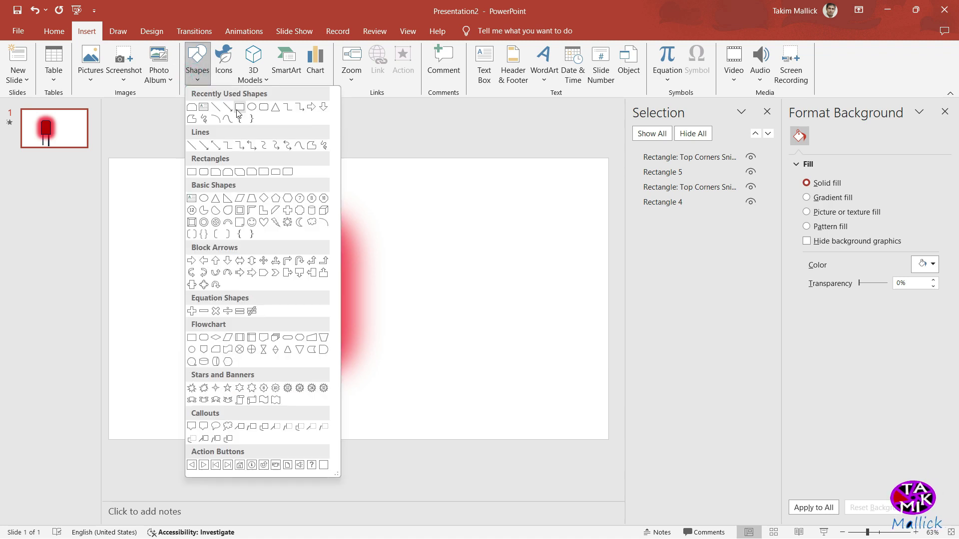
left_click(239, 108)
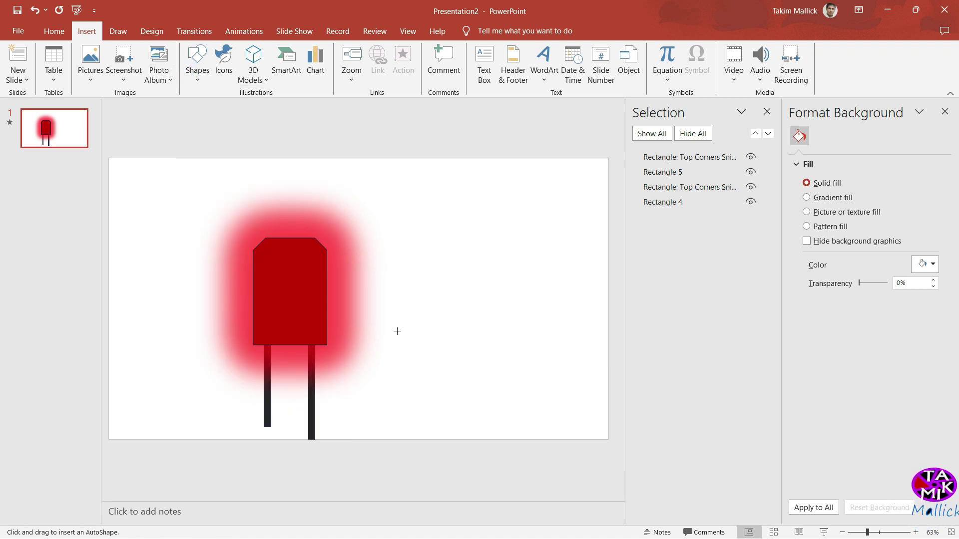
mouse_move(385, 332)
left_mouse_down()
mouse_move(497, 378)
mouse_move(484, 377)
left_mouse_up()
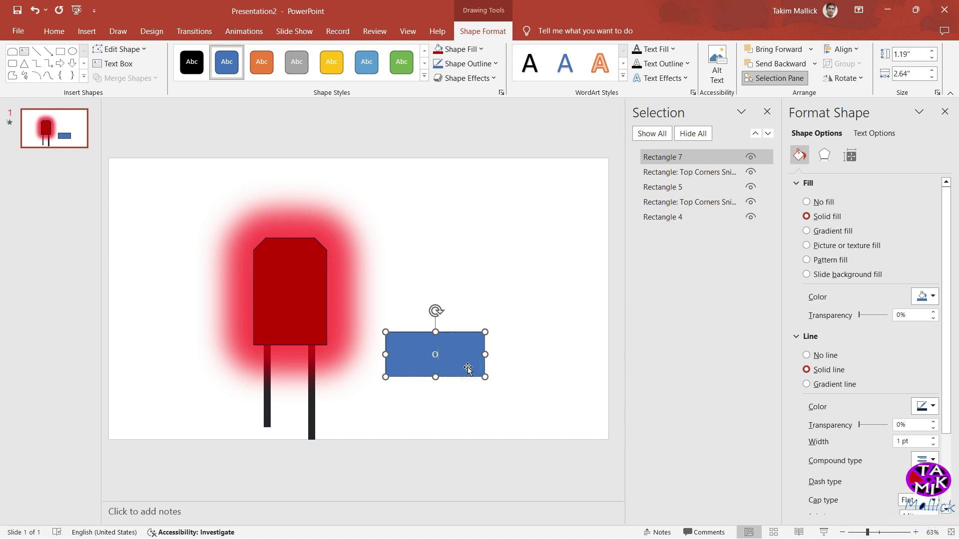
type("ON")
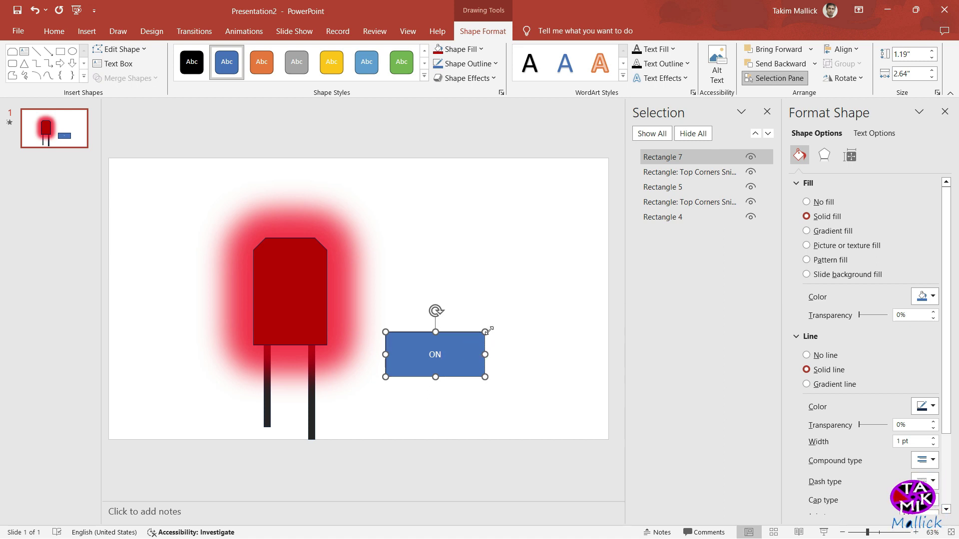
mouse_move(485, 332)
left_mouse_down()
mouse_move(443, 352)
mouse_move(420, 316)
mouse_move(444, 332)
left_mouse_up()
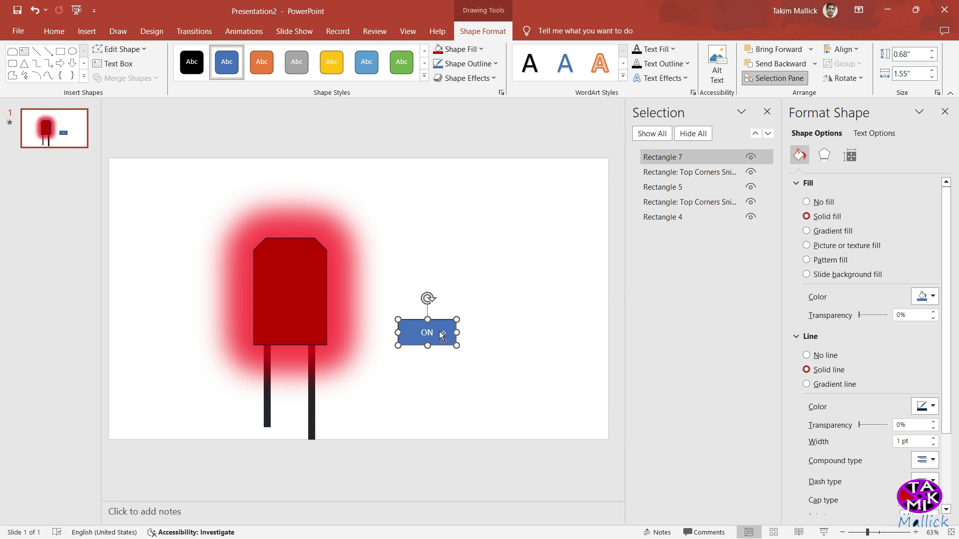
left_click_drag(442, 336, 441, 376)
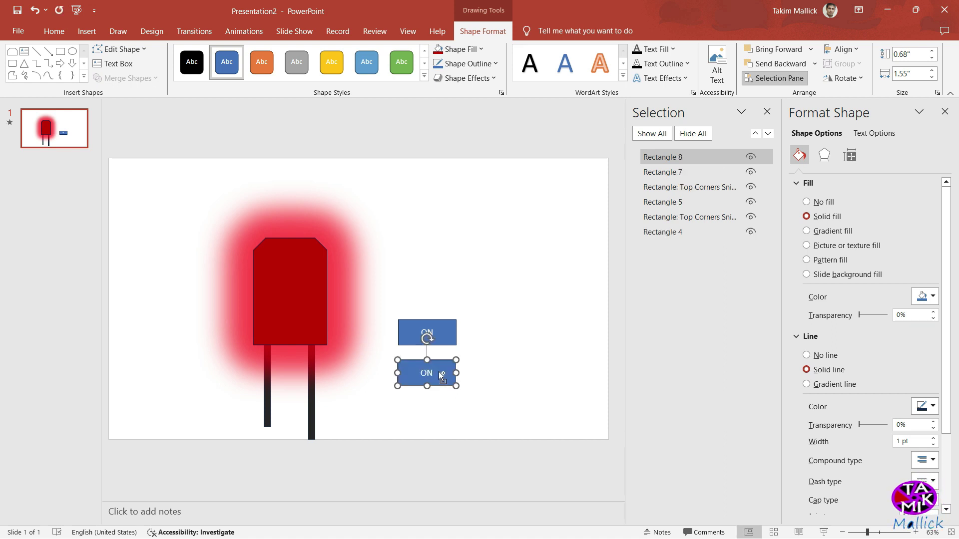
Apply the Preset 1 raised shape effect to both ON rectangles
left_click(499, 370)
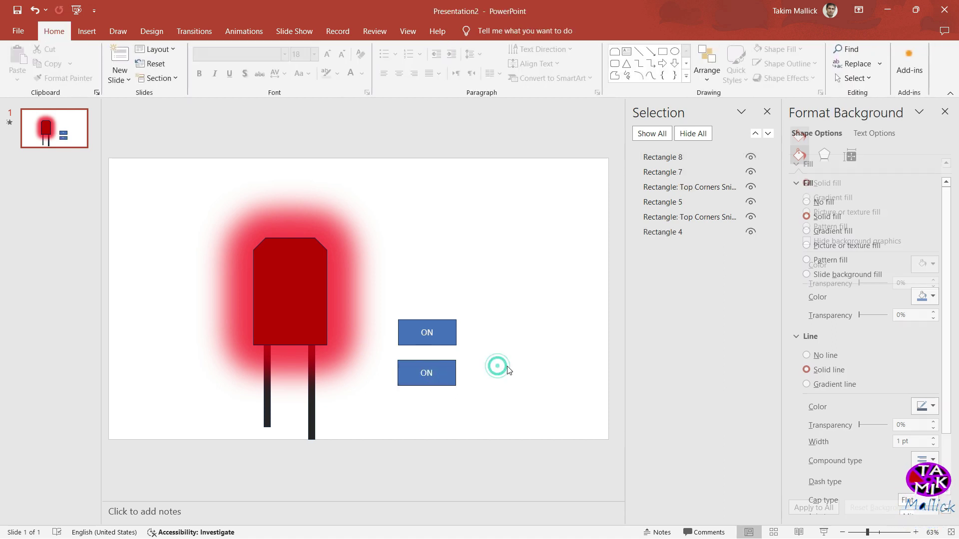
left_click(436, 334)
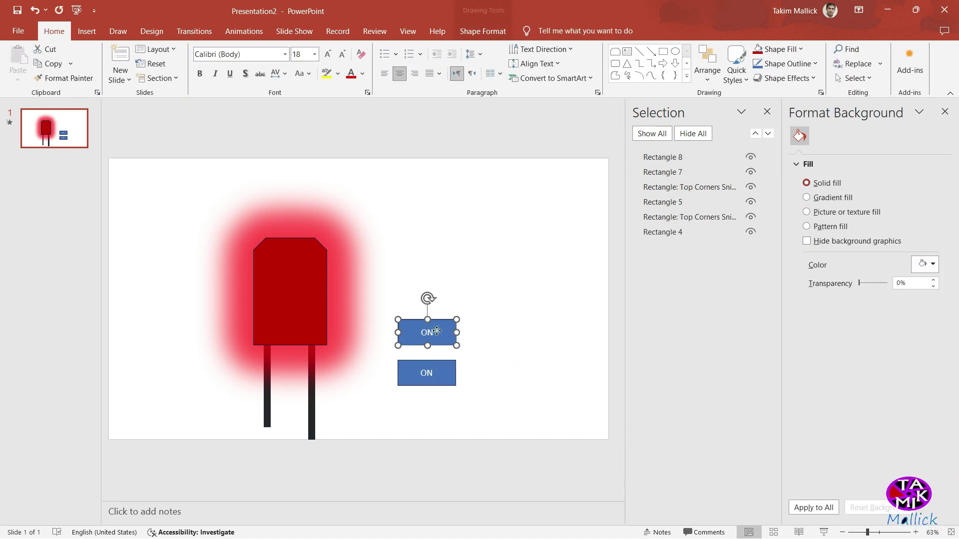
left_click(441, 374, "shift")
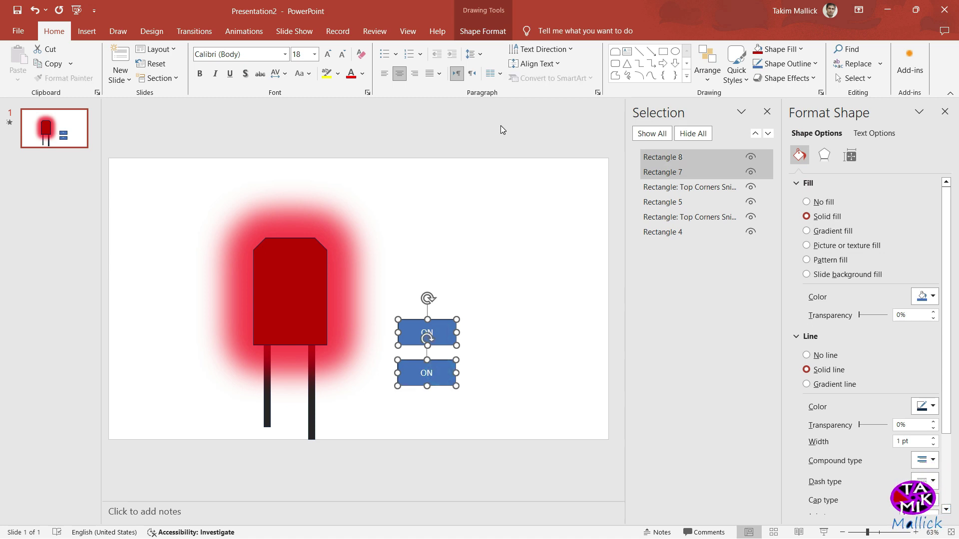
left_click(812, 79)
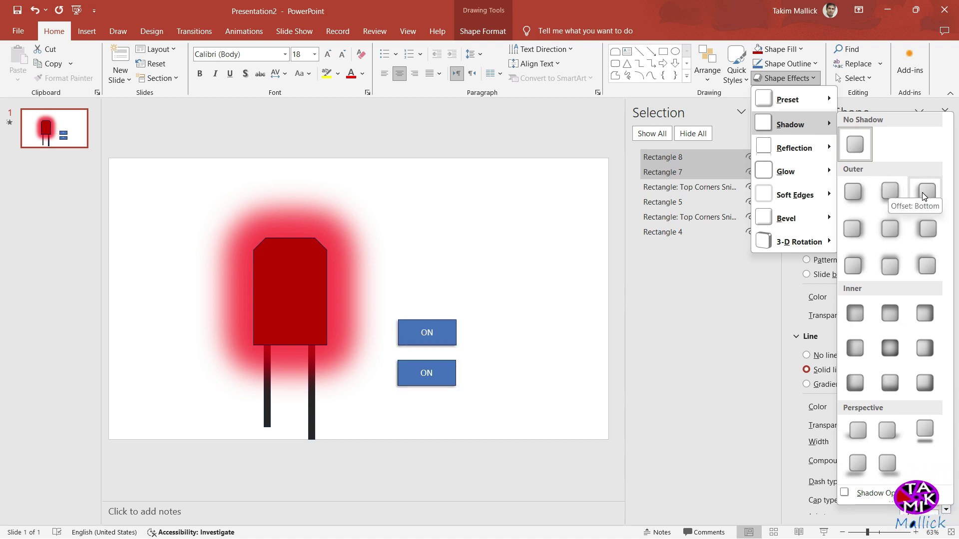
mouse_move(788, 100)
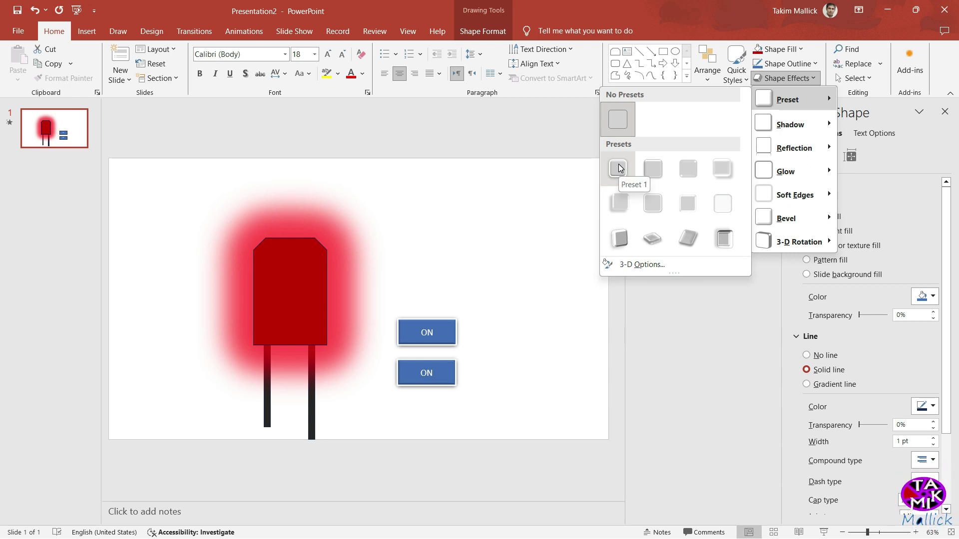
left_click(618, 167)
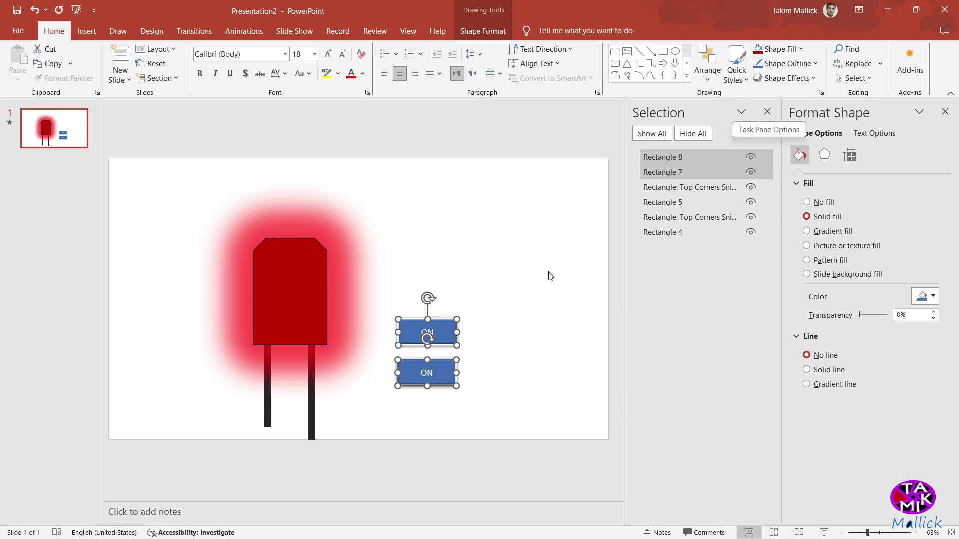
Reselect both ON buttons and bring up their text colour choices
left_click(537, 307)
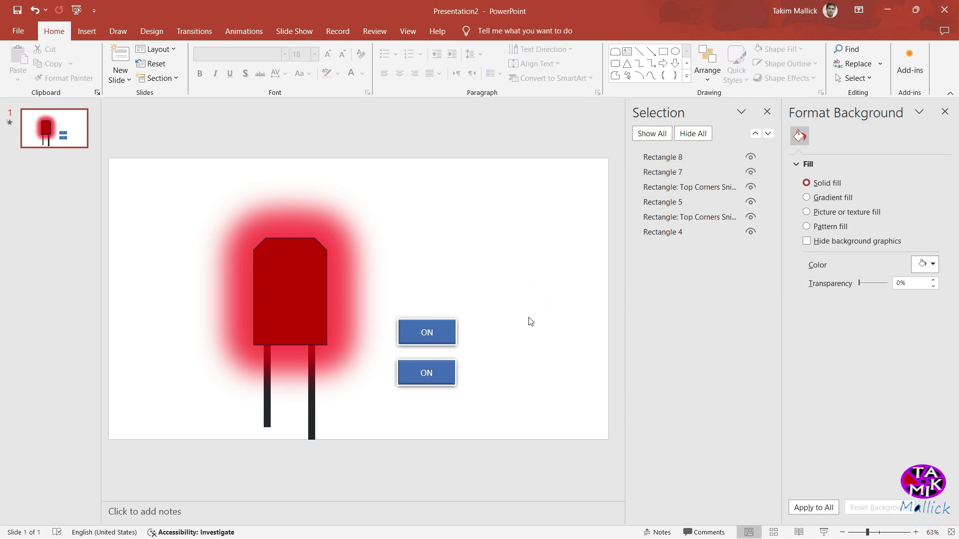
left_click(448, 333)
left_click(450, 370, "shift")
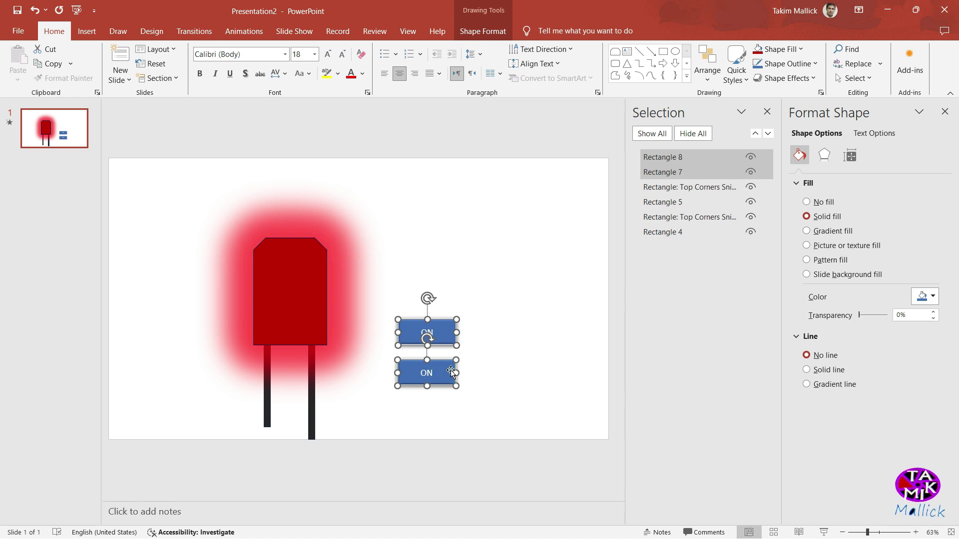
left_click(362, 73)
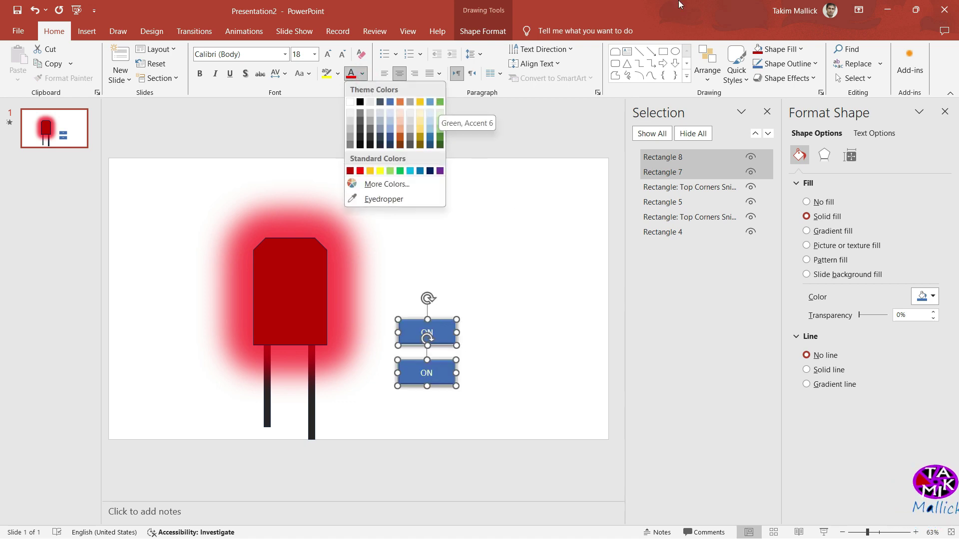
Fill both buttons with green
key("Escape")
left_click(800, 49)
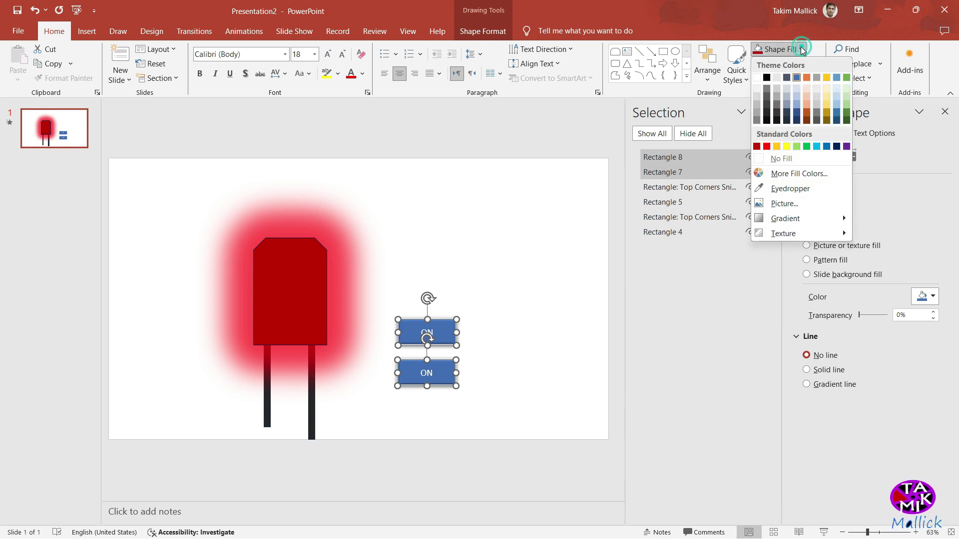
left_click(847, 78)
left_click(507, 346)
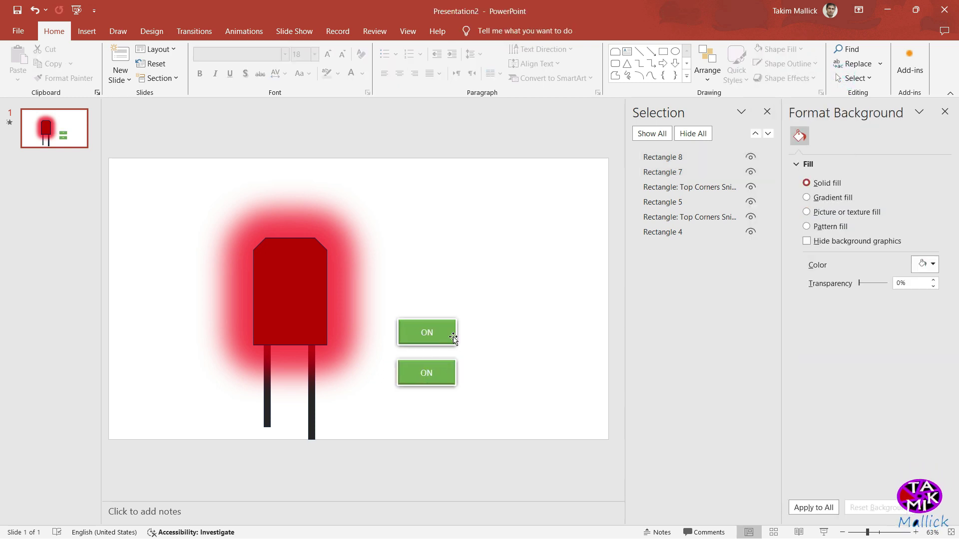
Relabel the bottom button OFF and fill it red
left_click(451, 335)
left_click(445, 365)
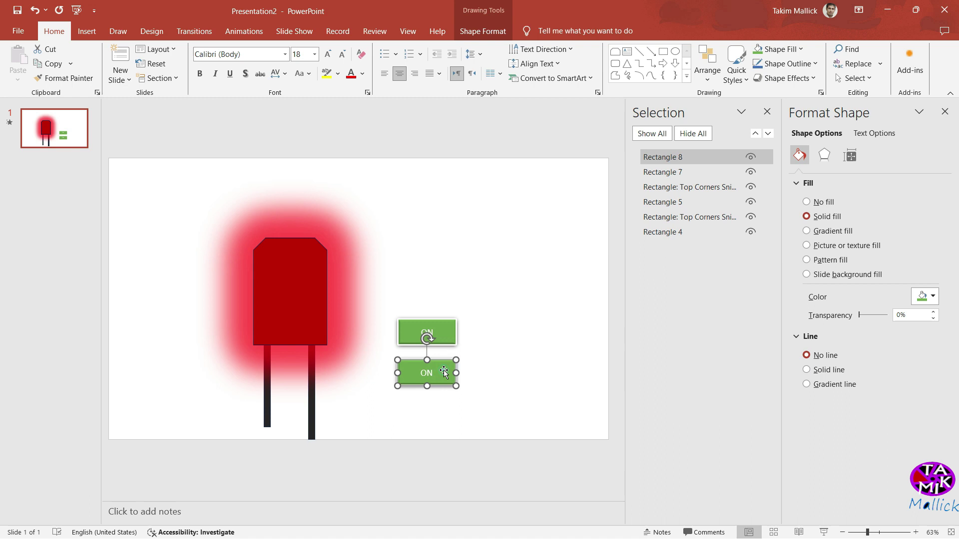
left_click(444, 370)
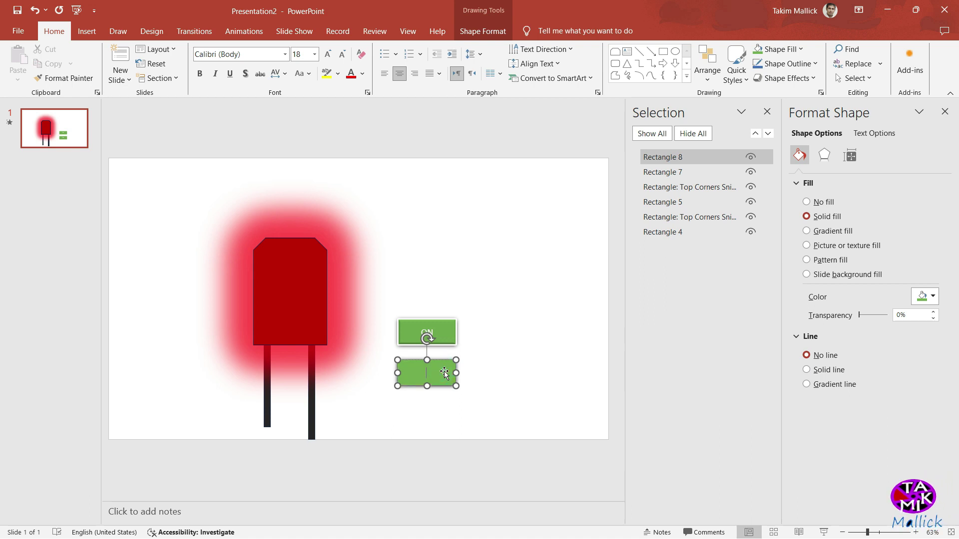
type("OFF")
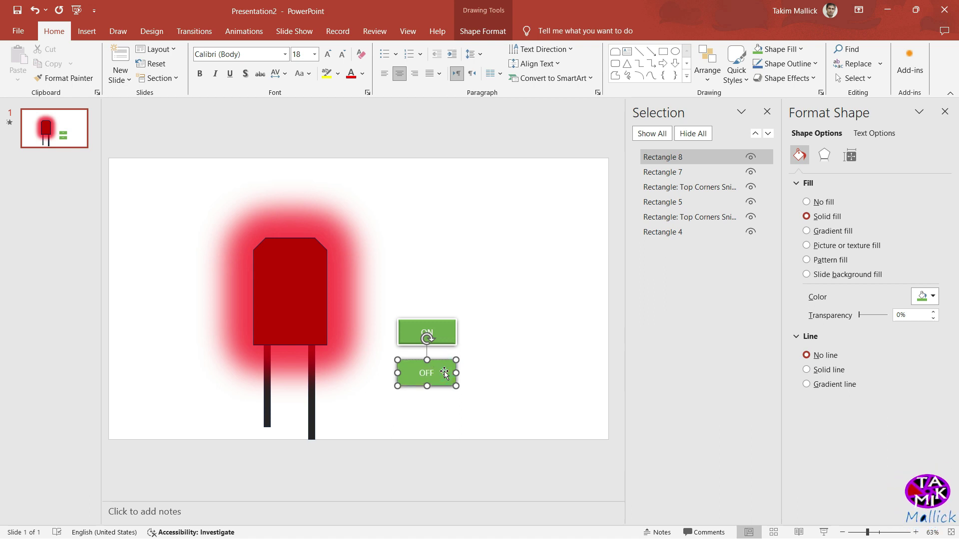
left_click(800, 50)
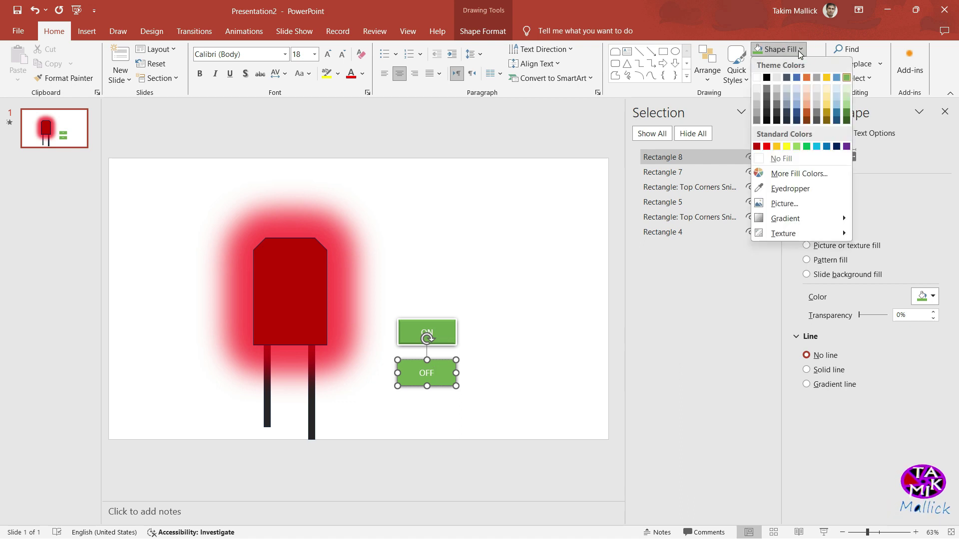
left_click(766, 147)
left_click(561, 293)
key("alt+F10")
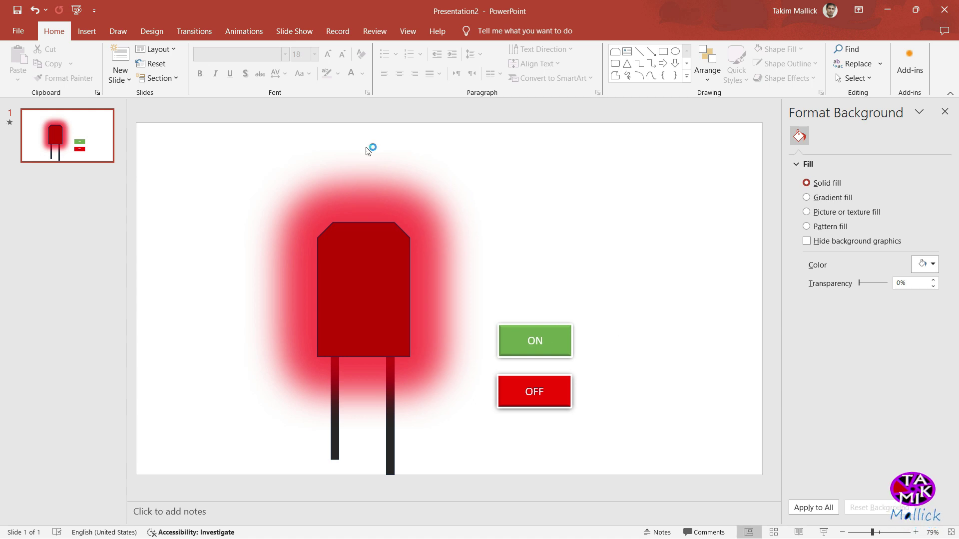
Close the Format Background pane, open the Selection Pane, and select the green ON button
left_click(83, 33)
left_click(49, 31)
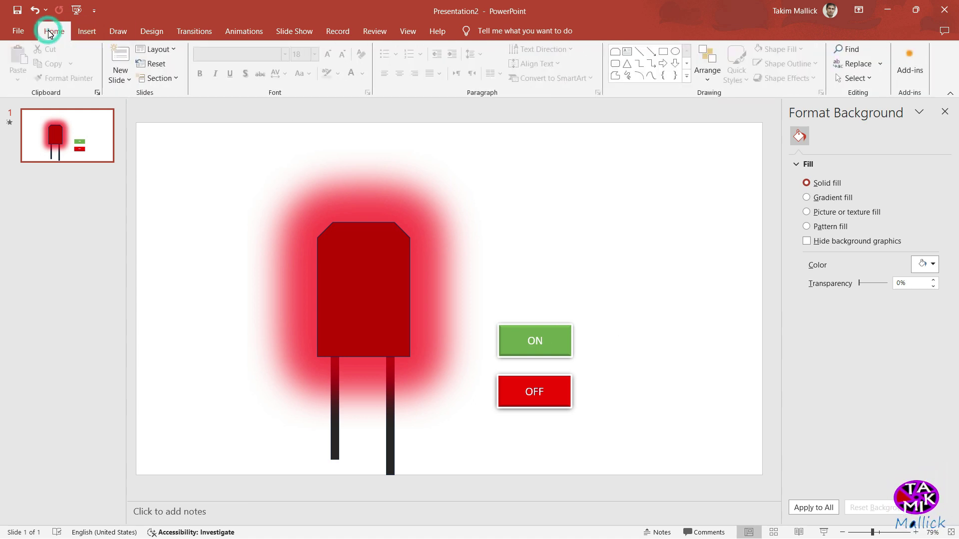
left_click(709, 82)
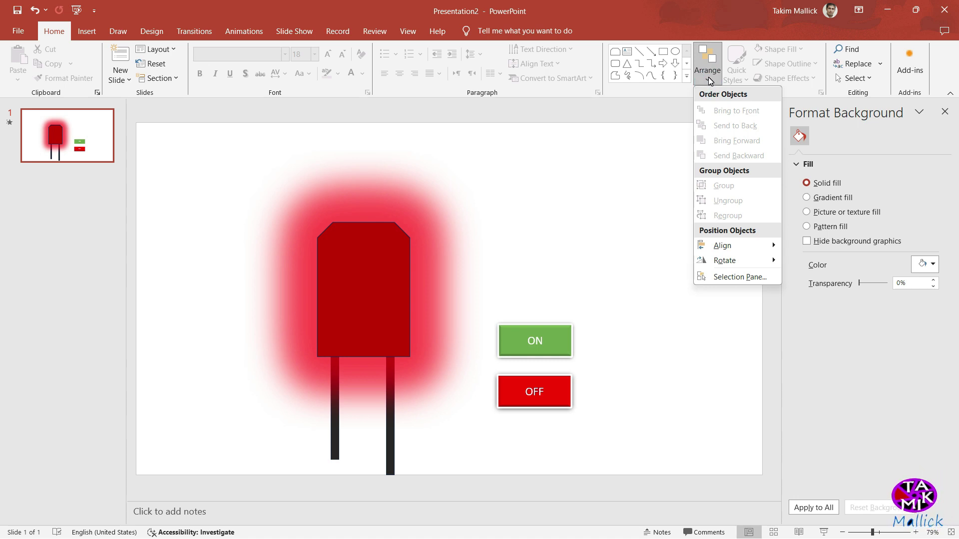
left_click(740, 278)
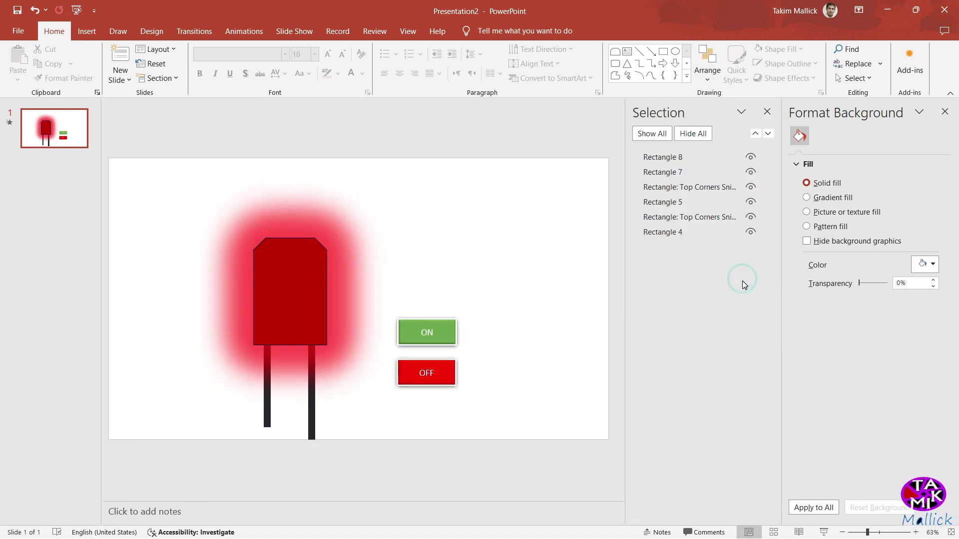
left_click(705, 79)
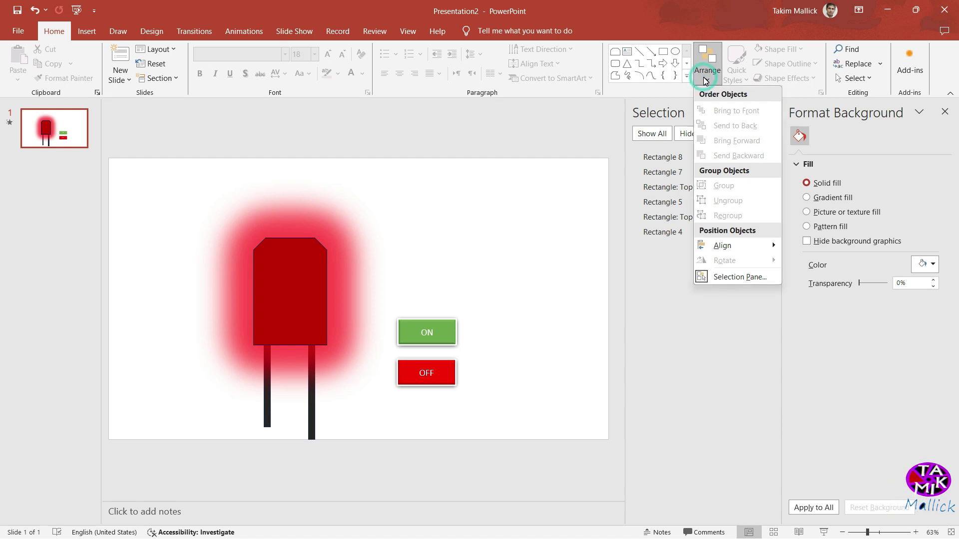
left_click(752, 277)
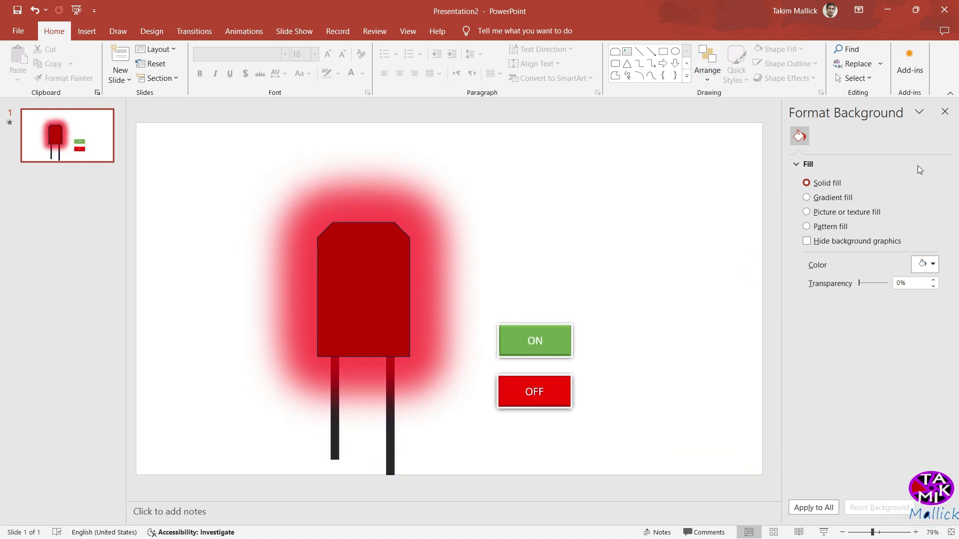
left_click(944, 112)
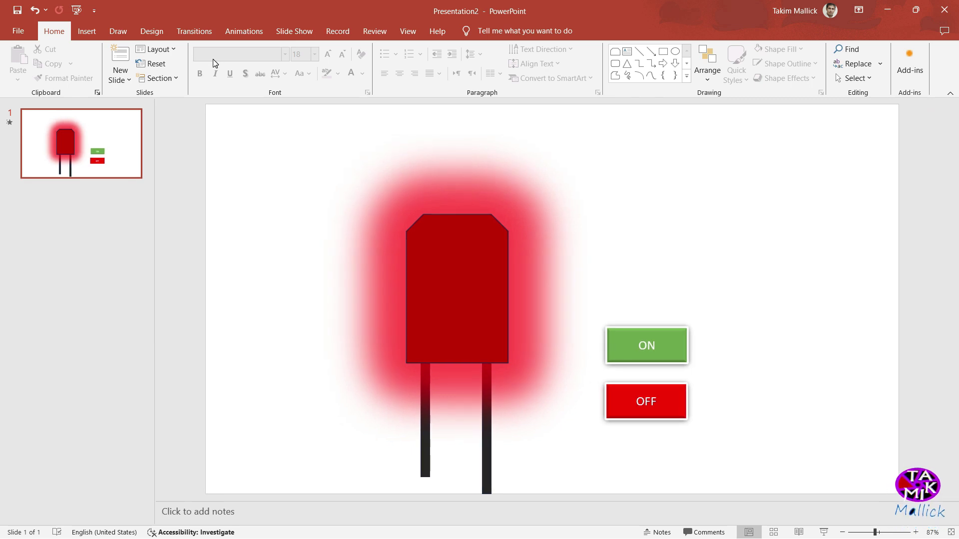
left_click(708, 80)
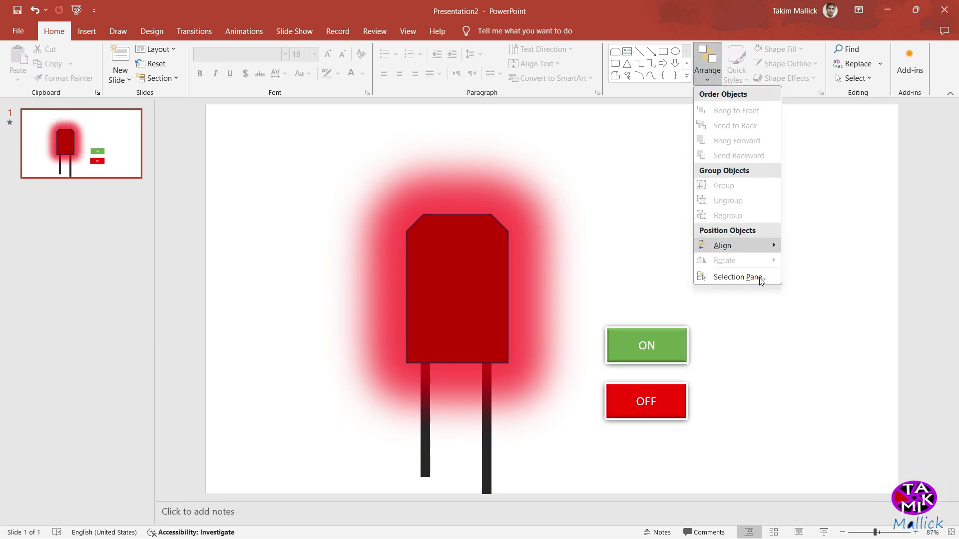
left_click(754, 277)
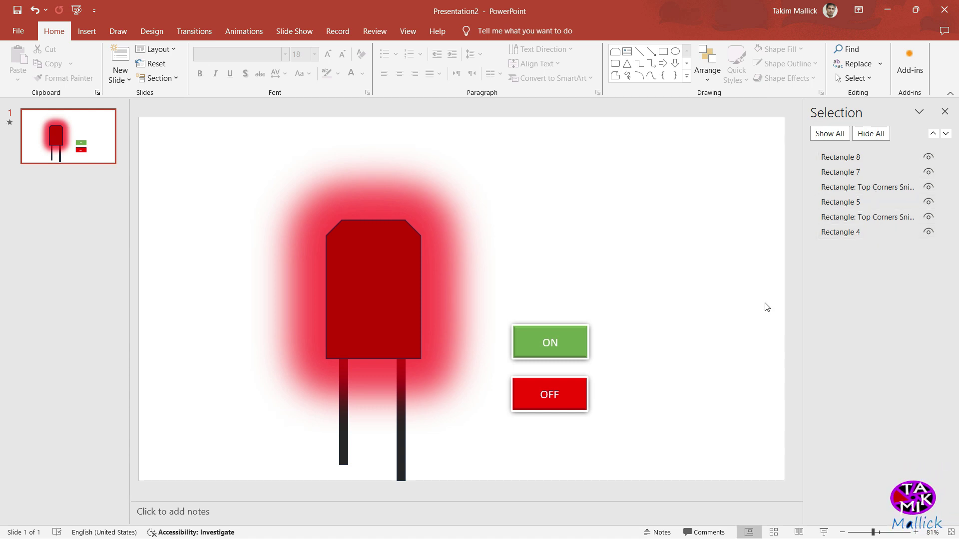
left_click(572, 347)
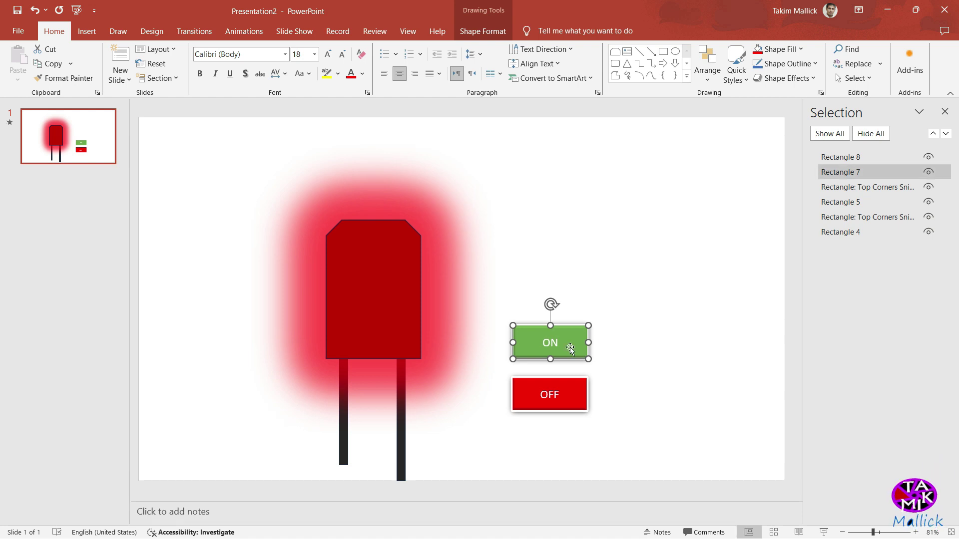
In the Selection pane, rename the green button's entry ON and the red button's entry OFF
left_click(854, 172)
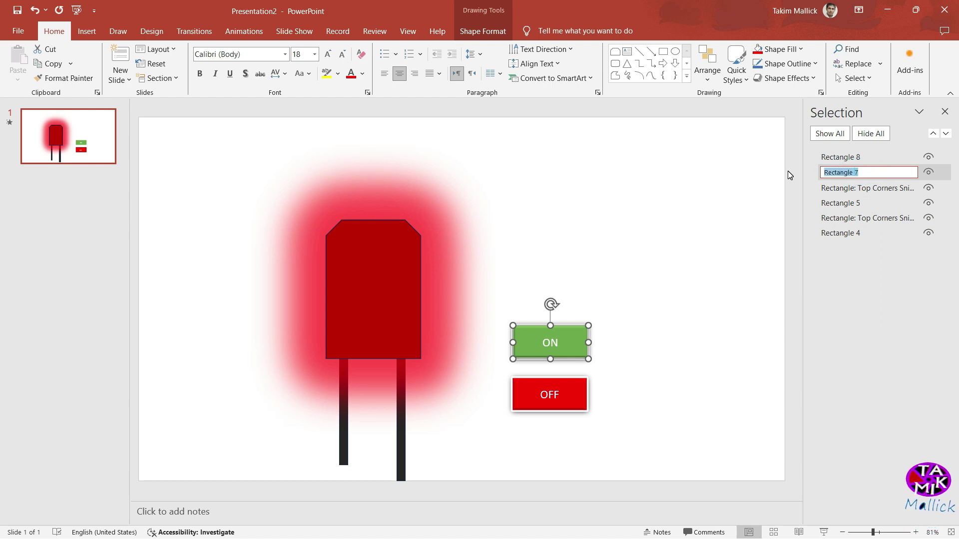
type("ON")
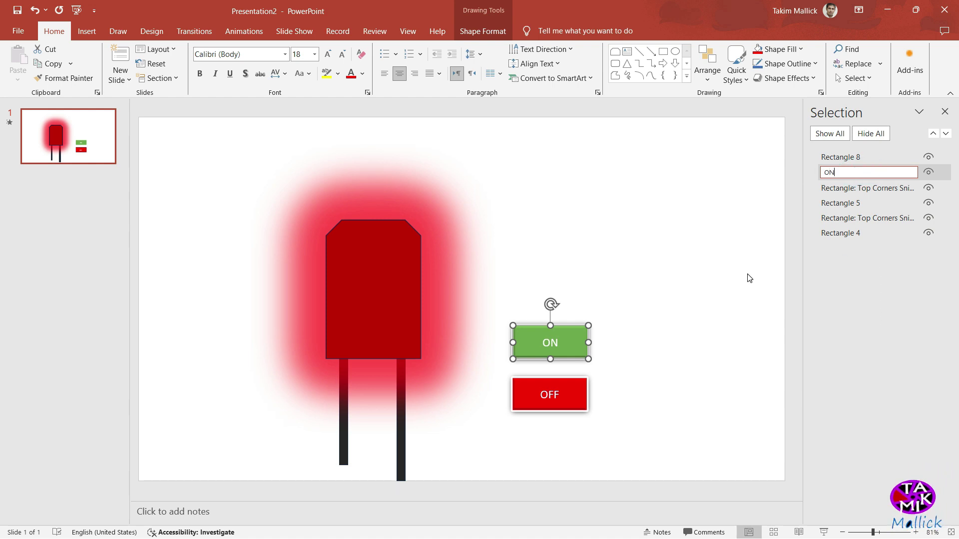
left_click(747, 275)
left_click(554, 394)
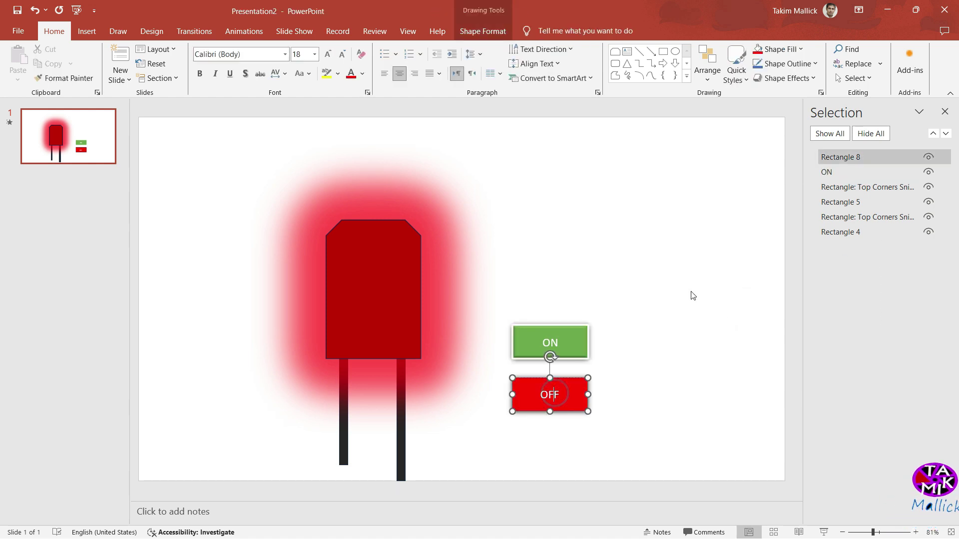
double_click(891, 157)
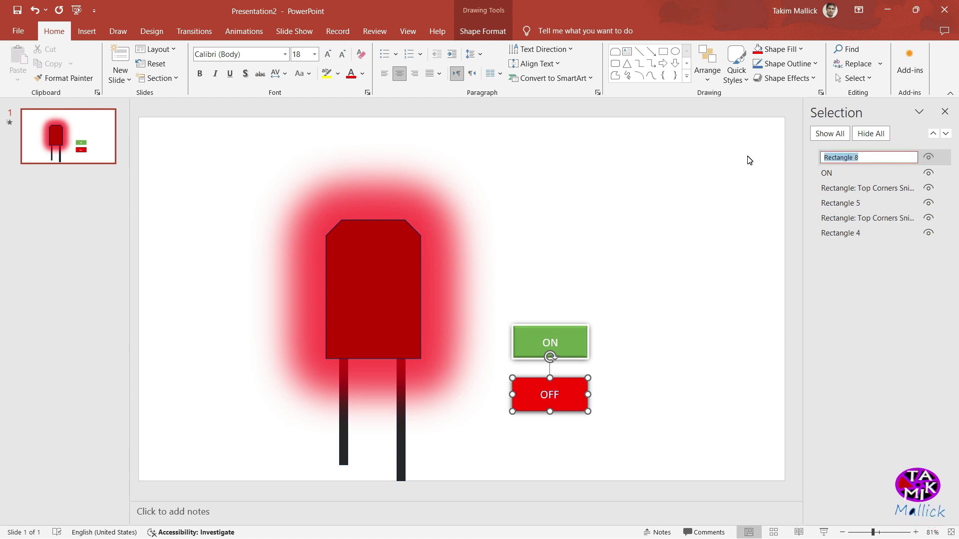
type("OFF")
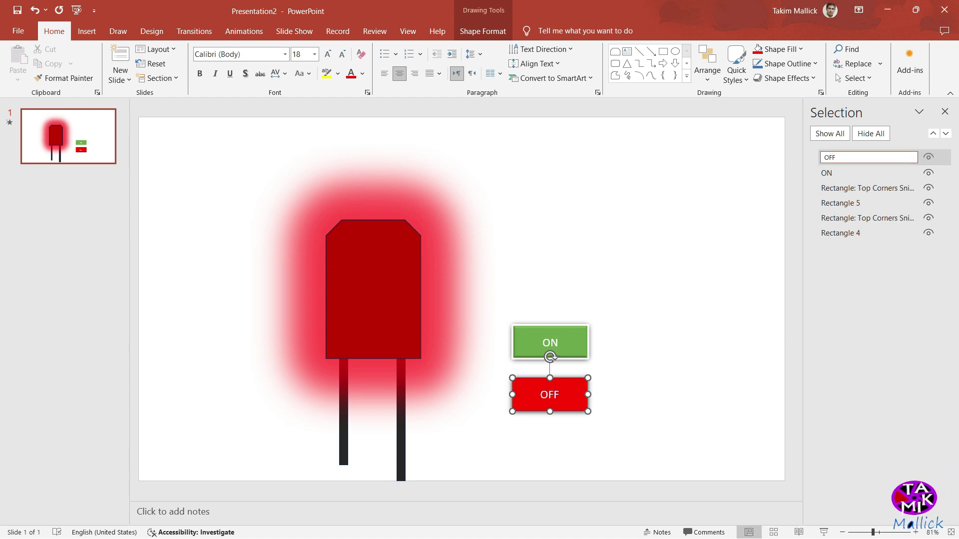
left_click(688, 316)
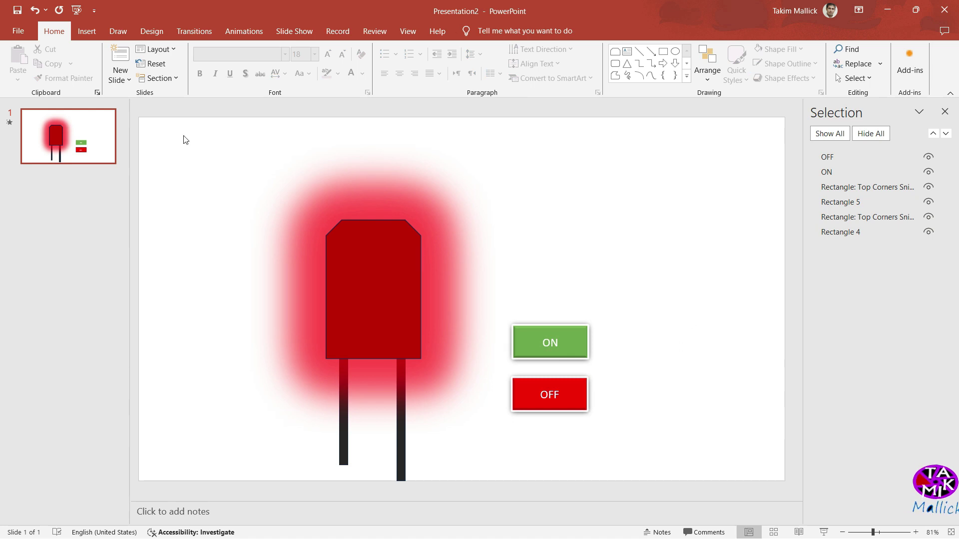
left_click(236, 32)
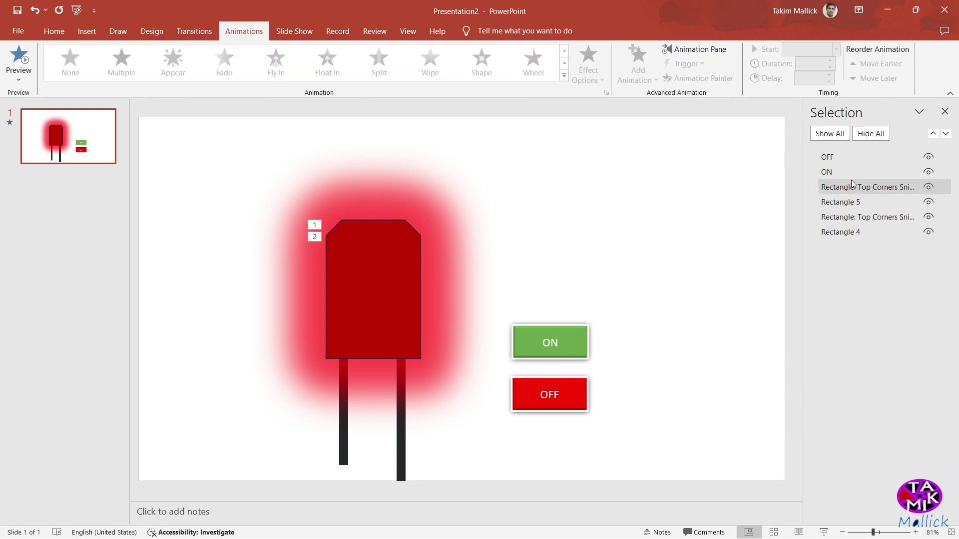
left_click(840, 157)
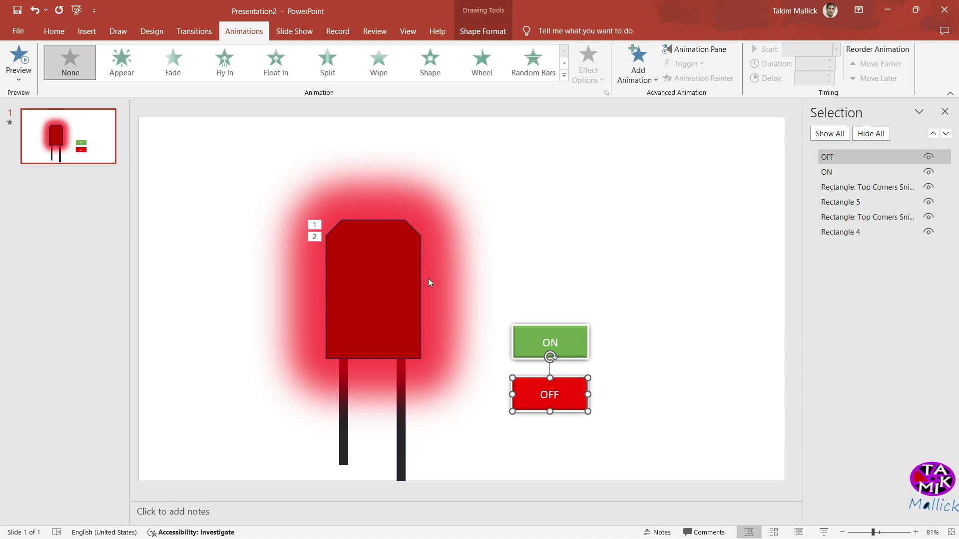
left_click(313, 225)
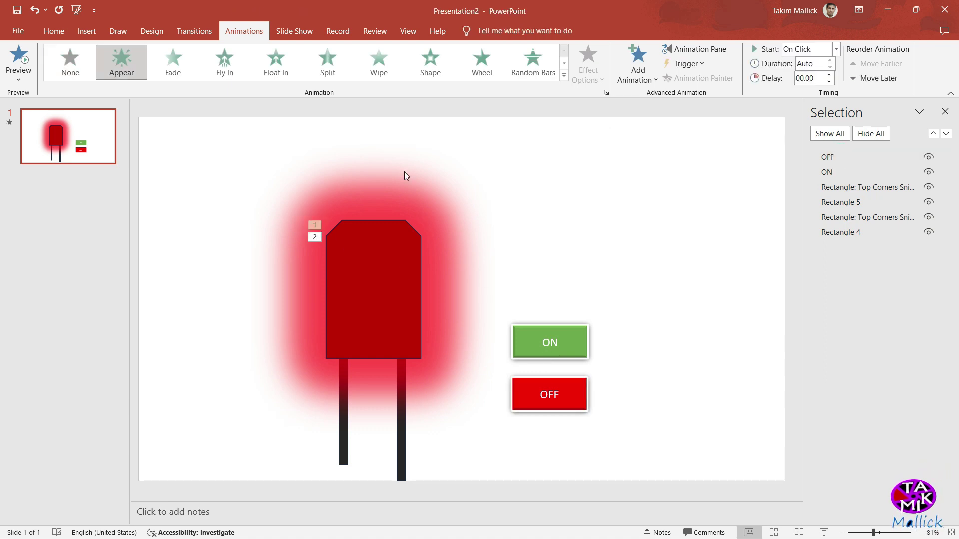
left_click(634, 201)
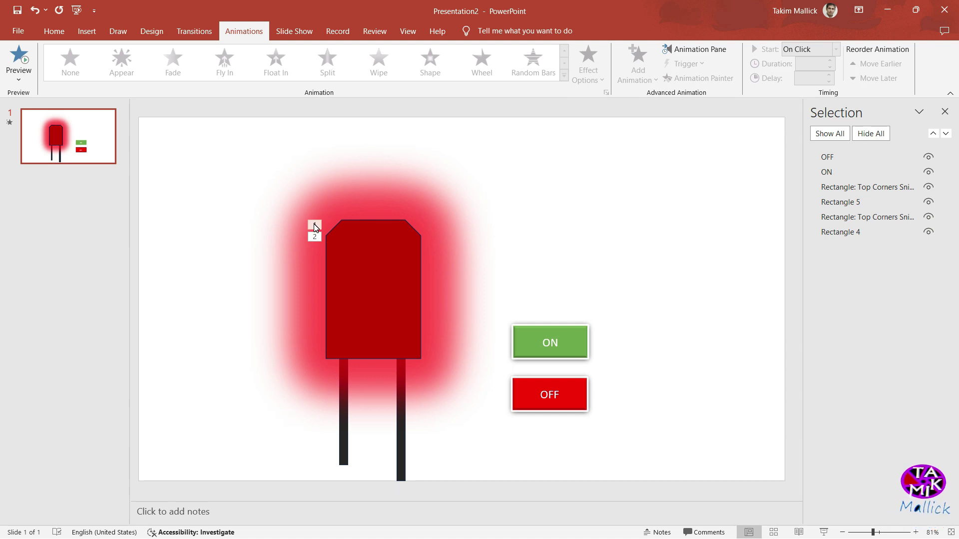
left_click(314, 226)
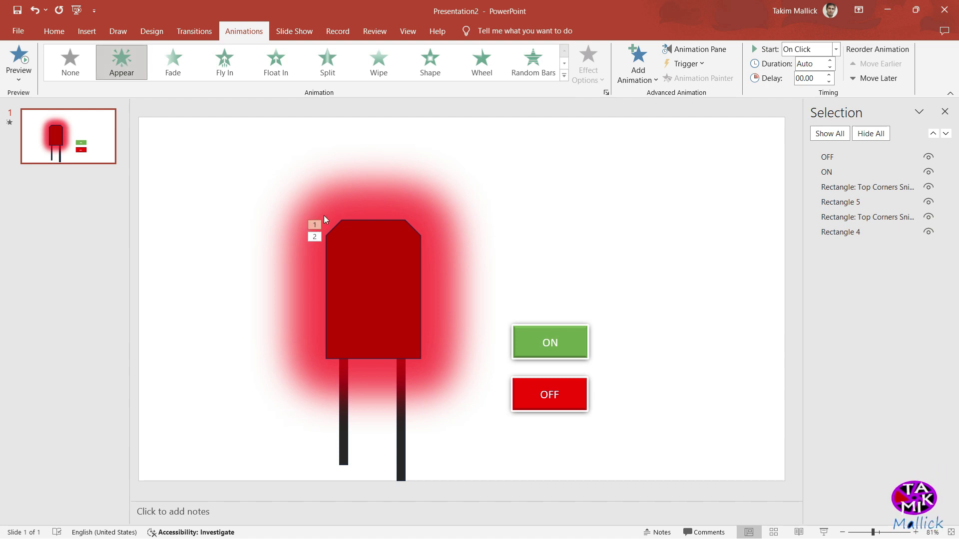
left_click(314, 237)
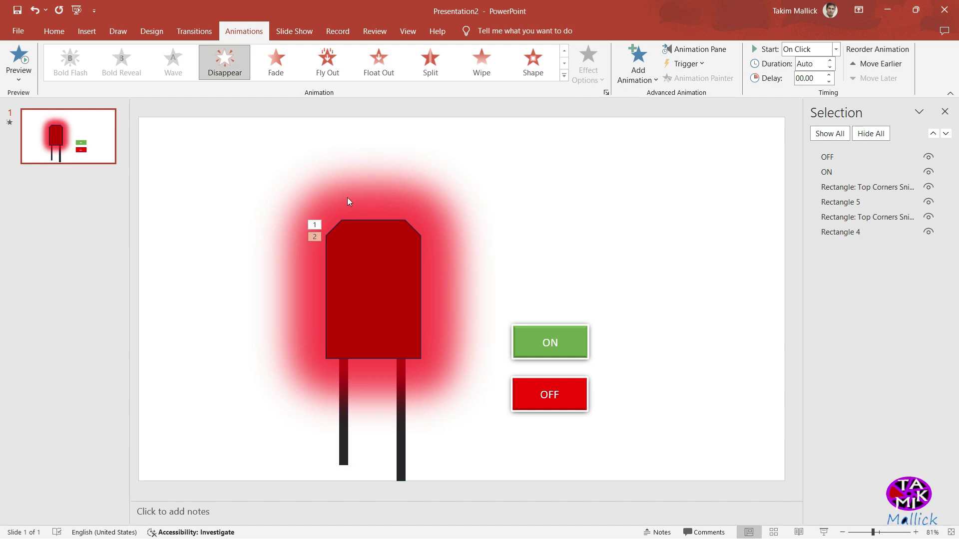
left_click(316, 225)
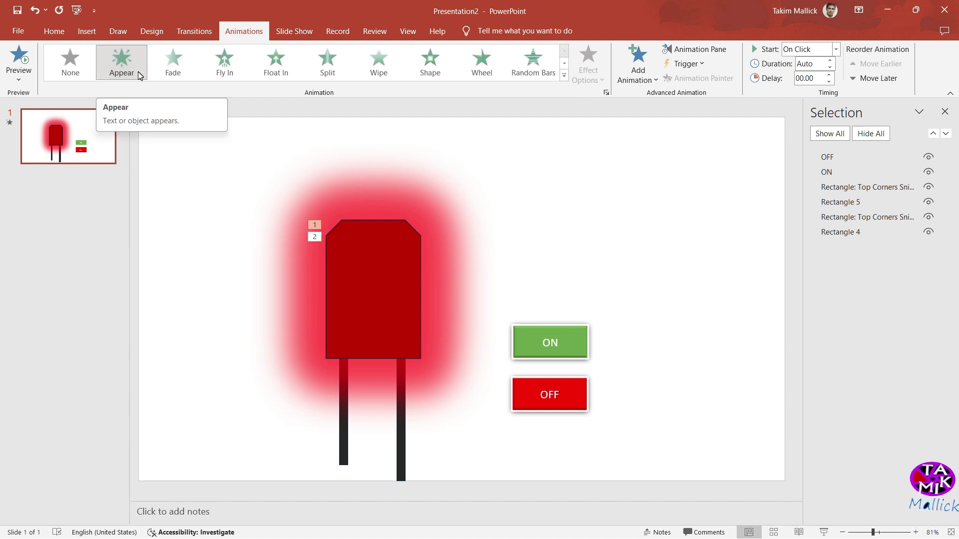
left_click(316, 237)
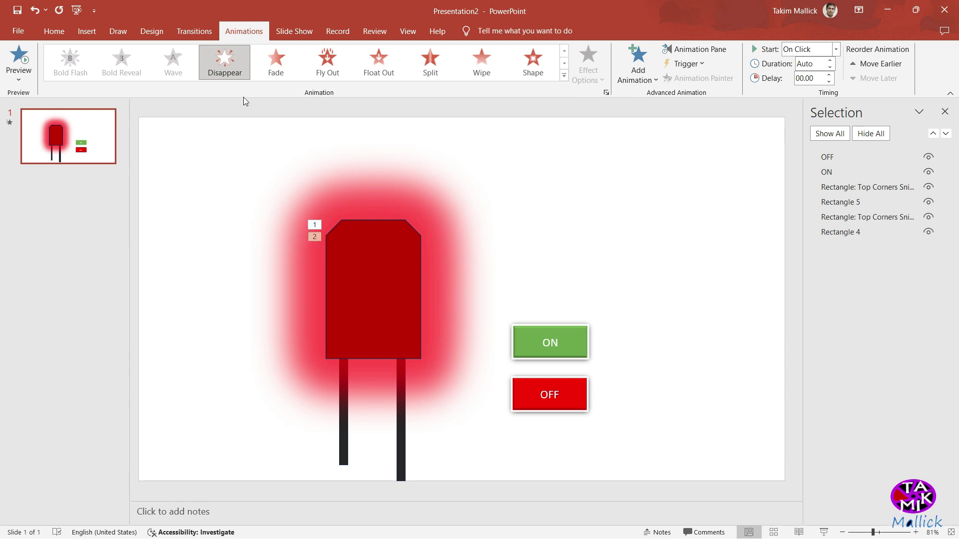
left_click(319, 224)
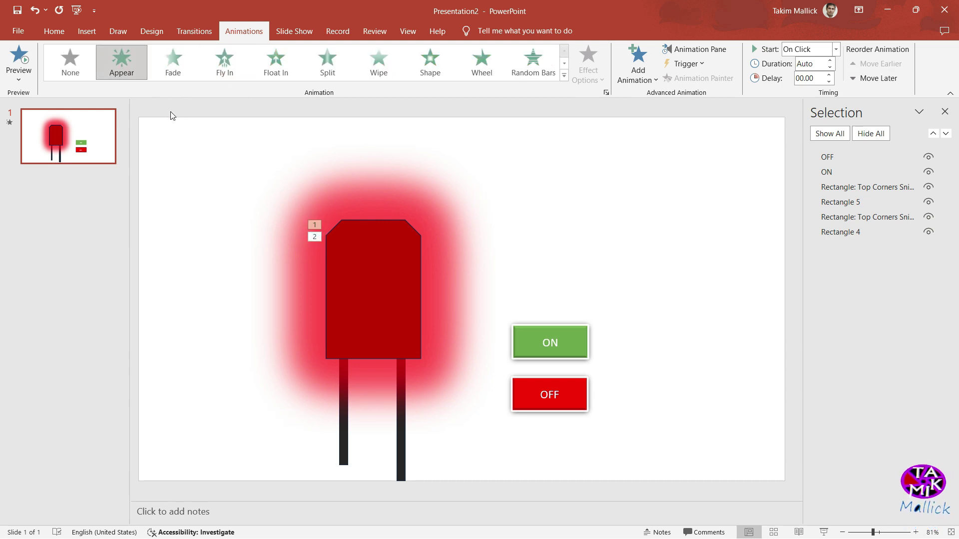
Set the glow's Appear animation trigger to On Click of ON, then select its Disappear animation
left_click(705, 65)
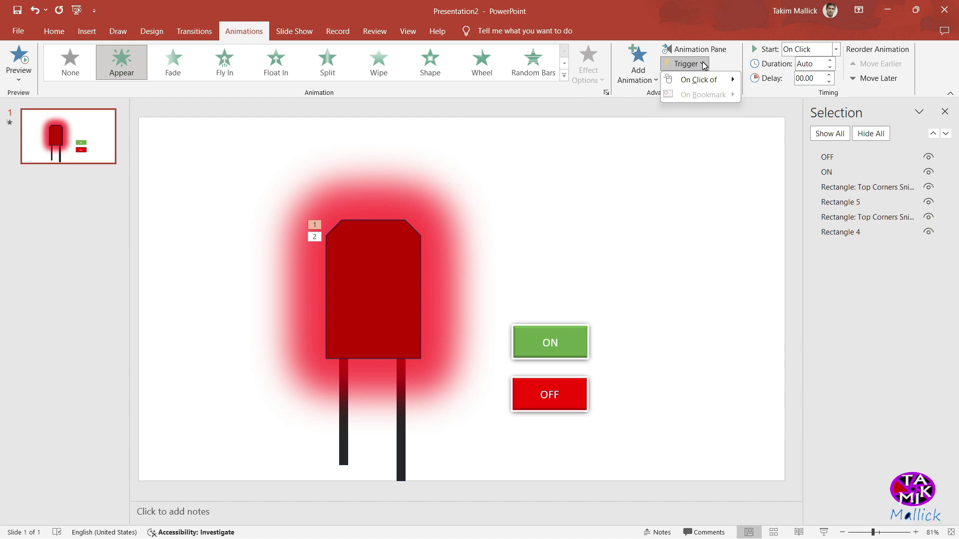
mouse_move(698, 80)
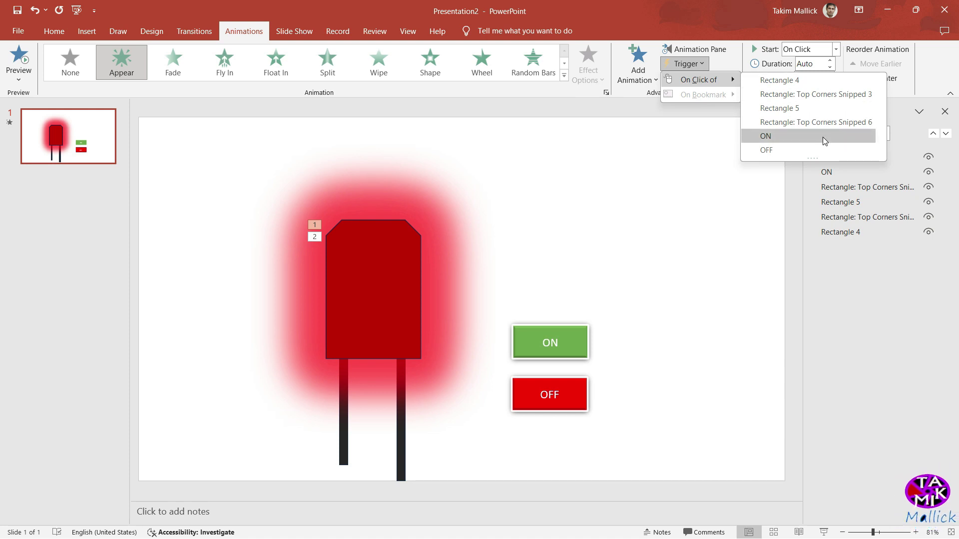
left_click(822, 136)
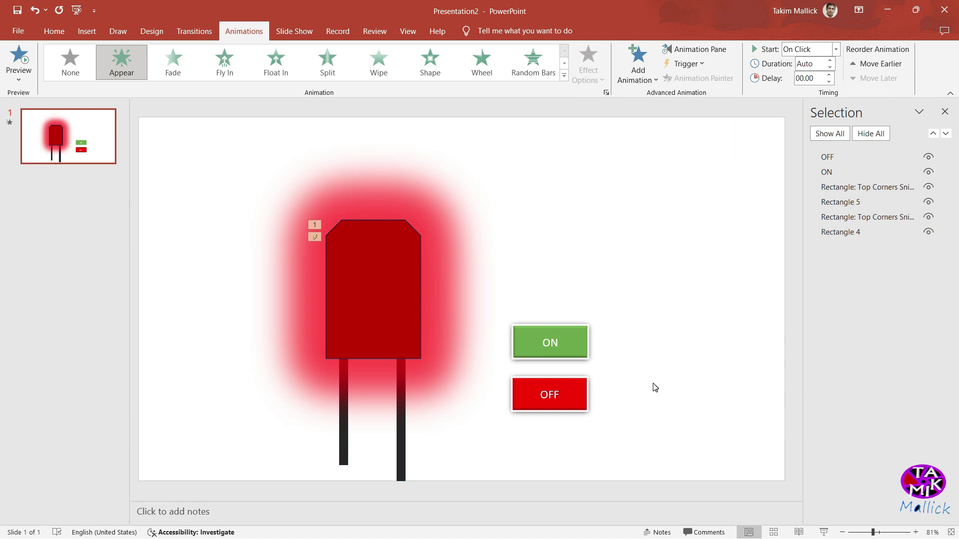
left_click(313, 237)
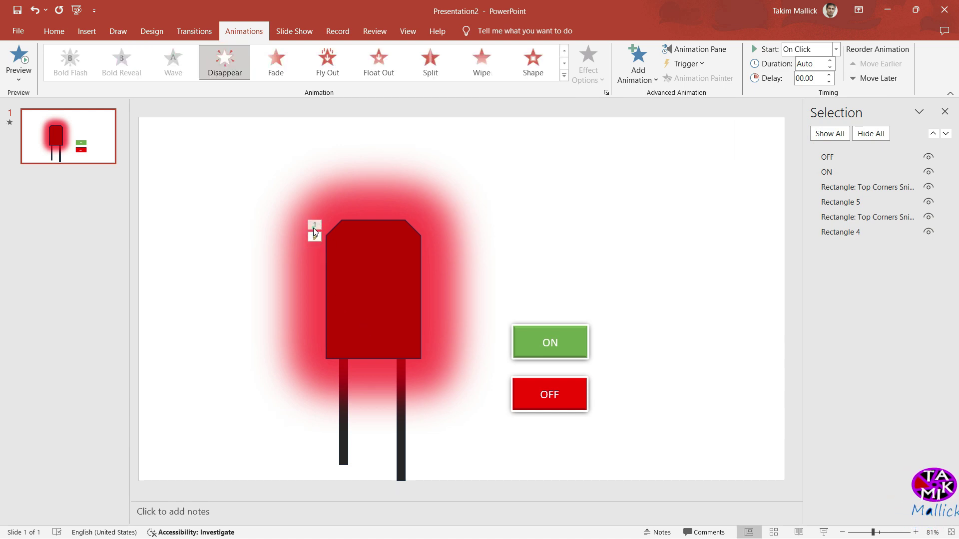
left_click(313, 227)
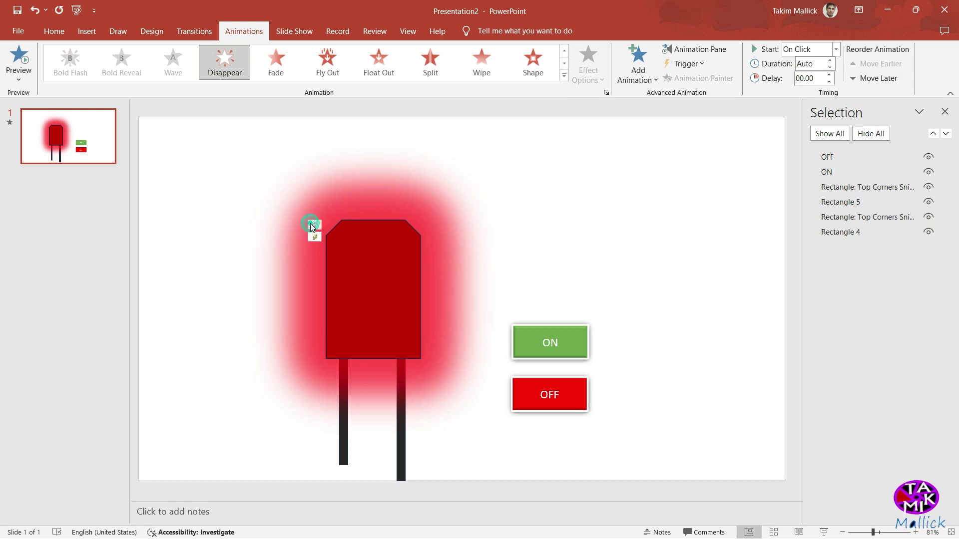
left_click(829, 172)
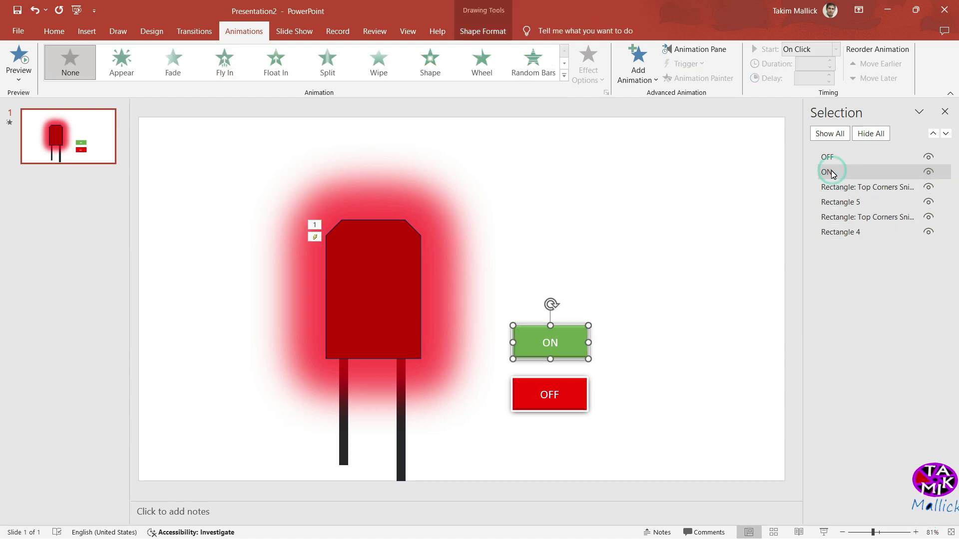
left_click(563, 395)
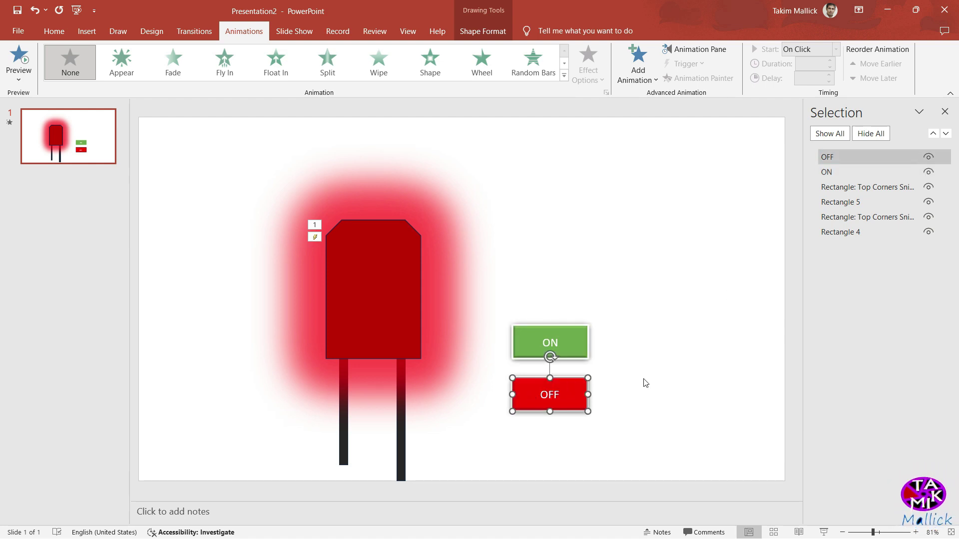
left_click(314, 226)
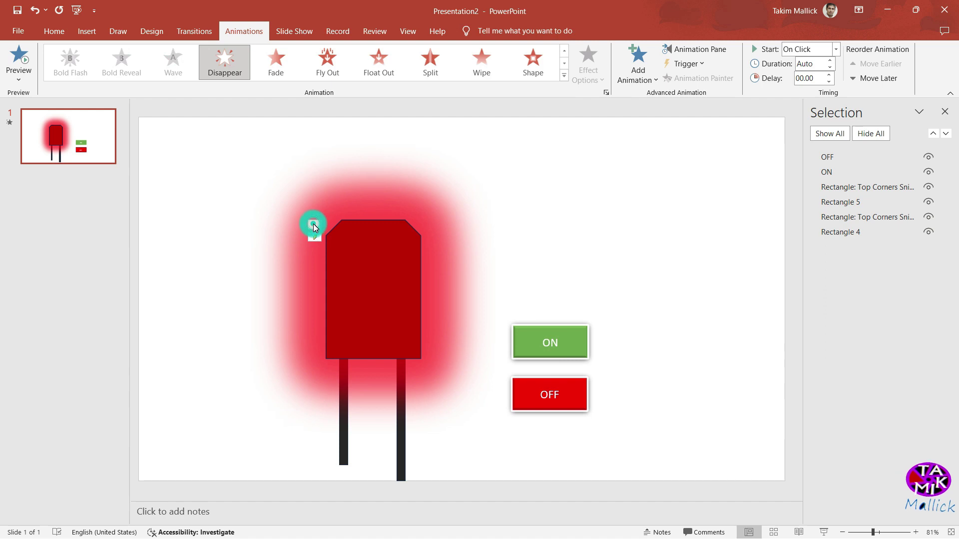
left_click(315, 237)
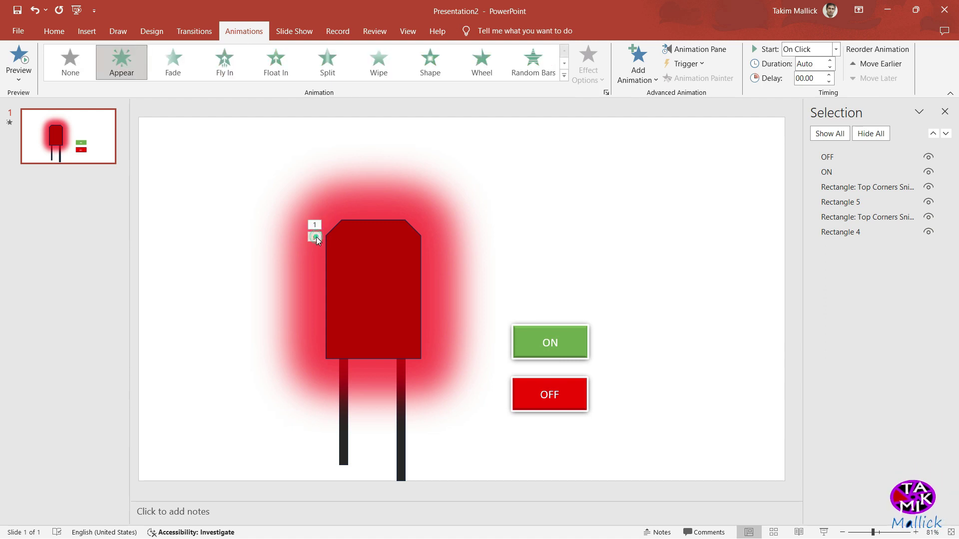
left_click(316, 226)
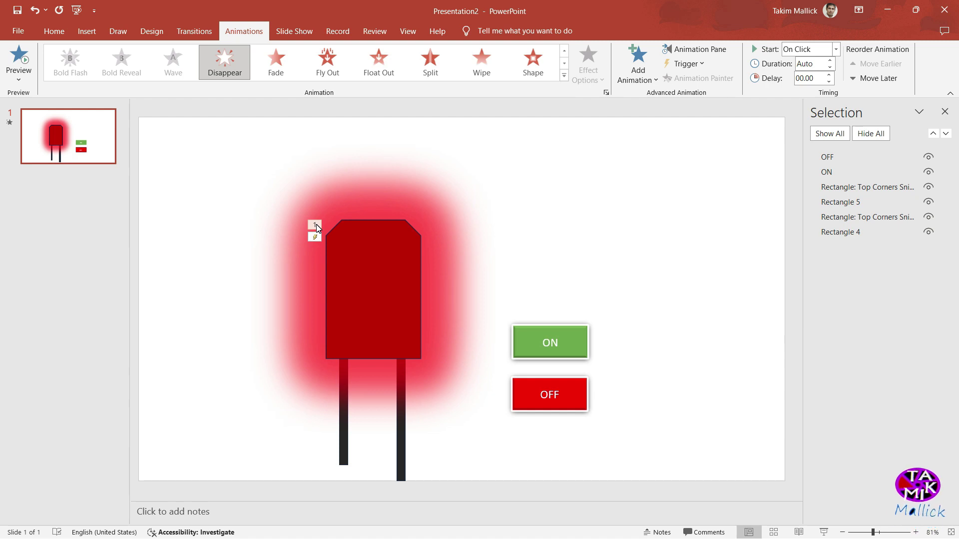
left_click(315, 237)
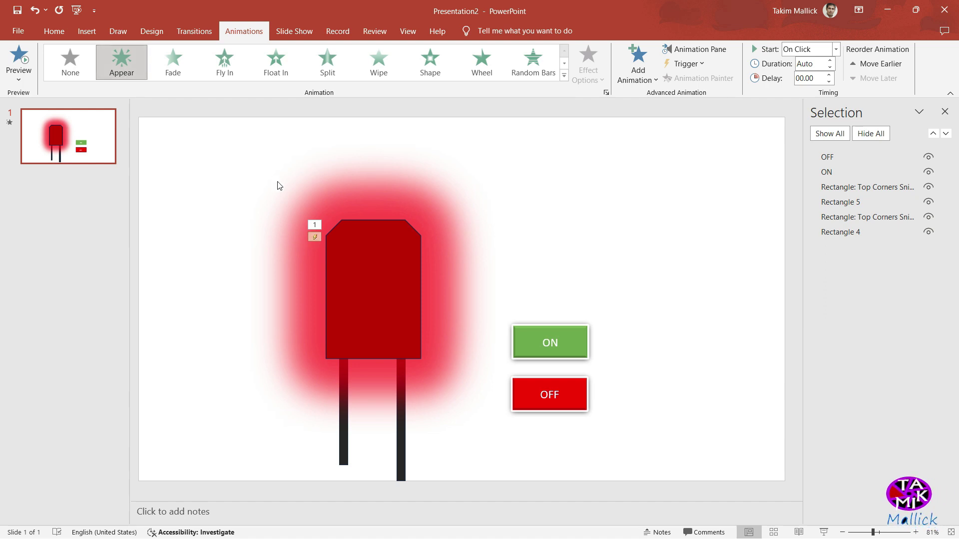
left_click(313, 224)
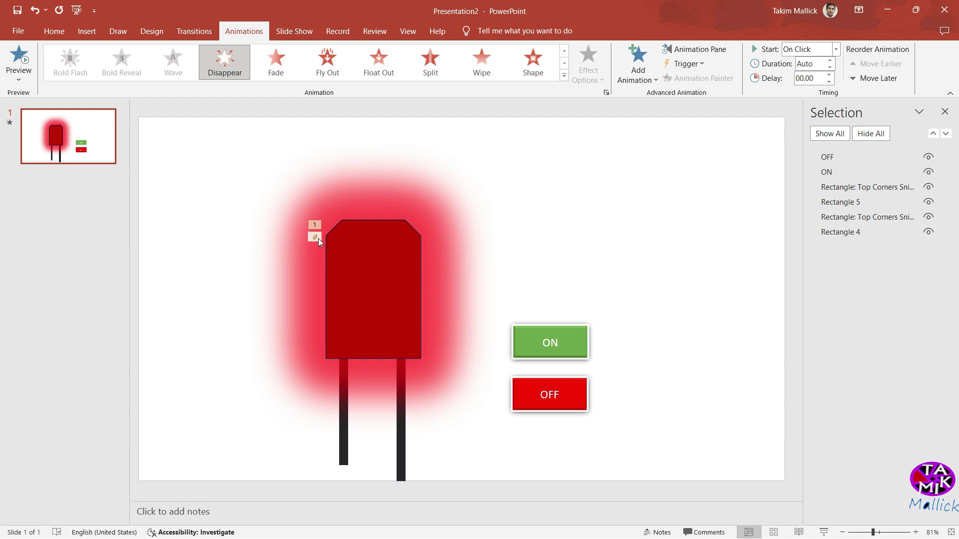
left_click(315, 237)
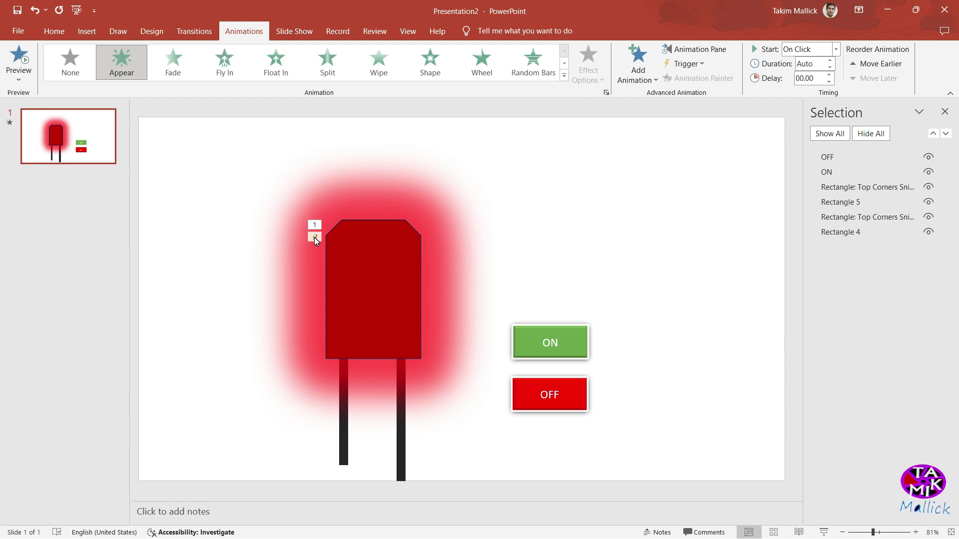
Restore the Appear animation's trigger to On Click of ON after mistakenly choosing OFF
left_click(687, 63)
mouse_move(698, 79)
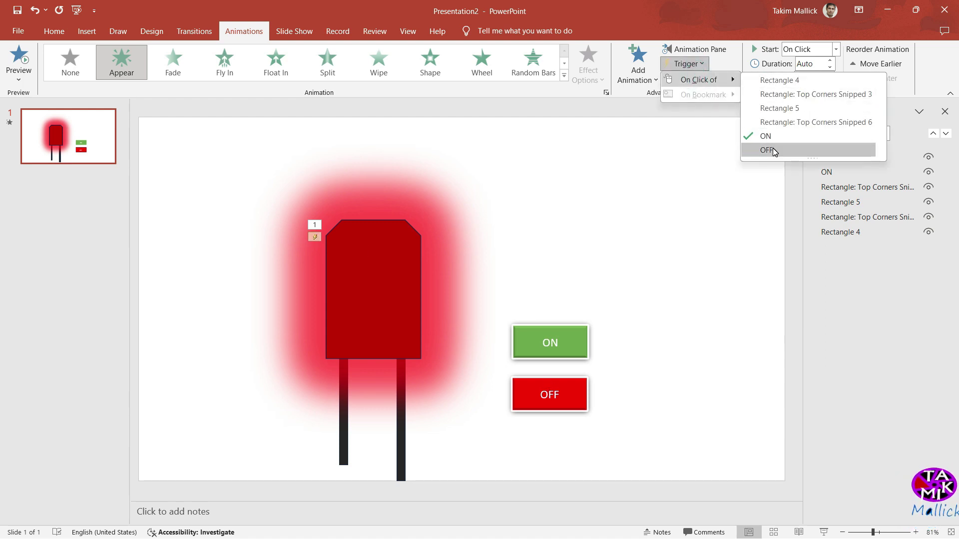
left_click(769, 150)
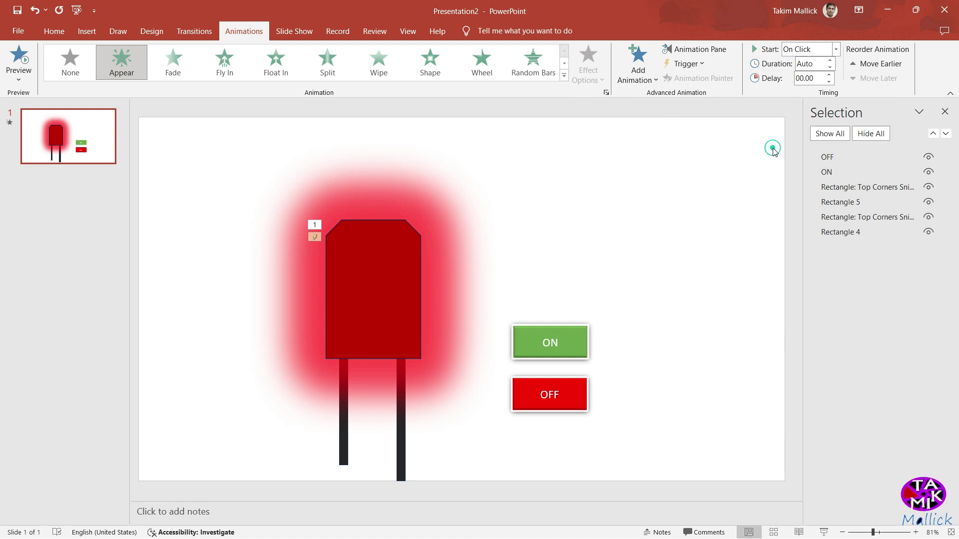
left_click(315, 225)
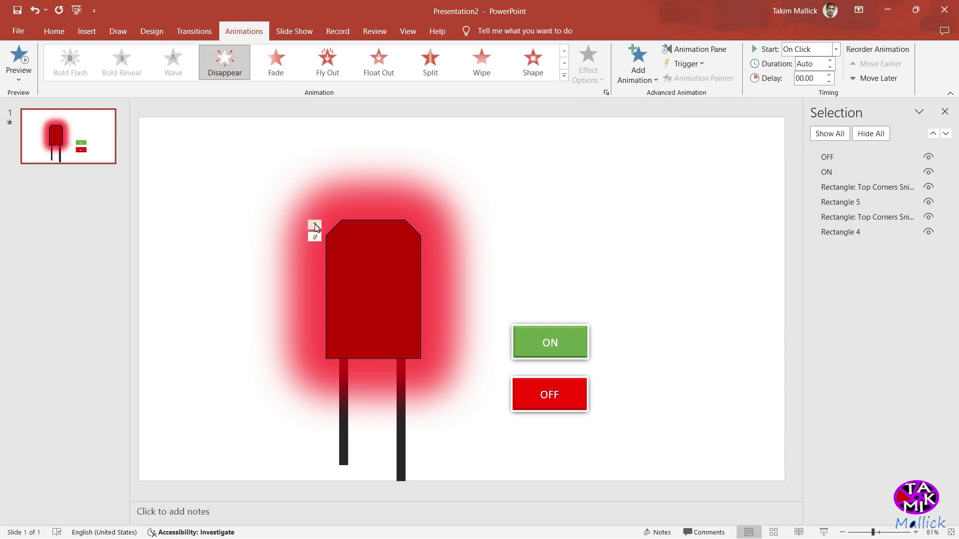
left_click(315, 236)
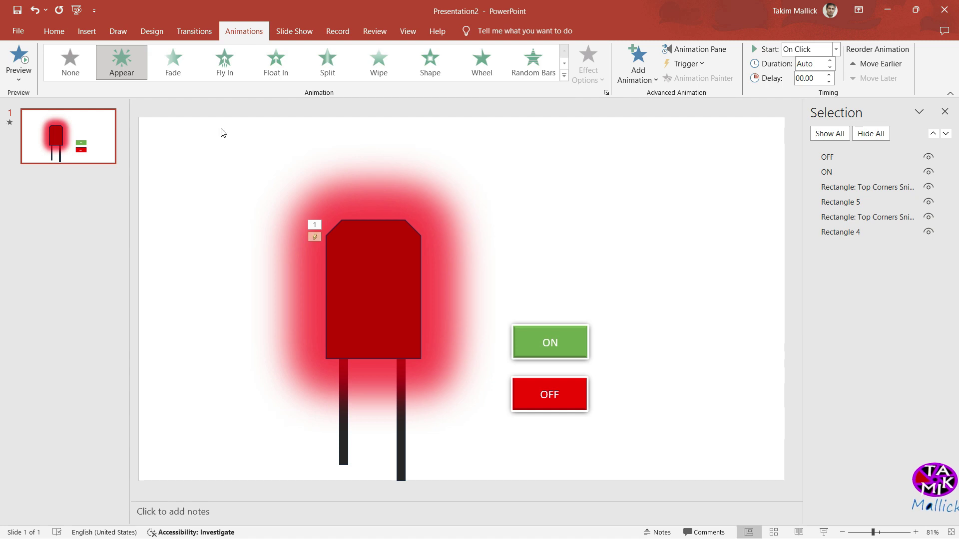
left_click(694, 64)
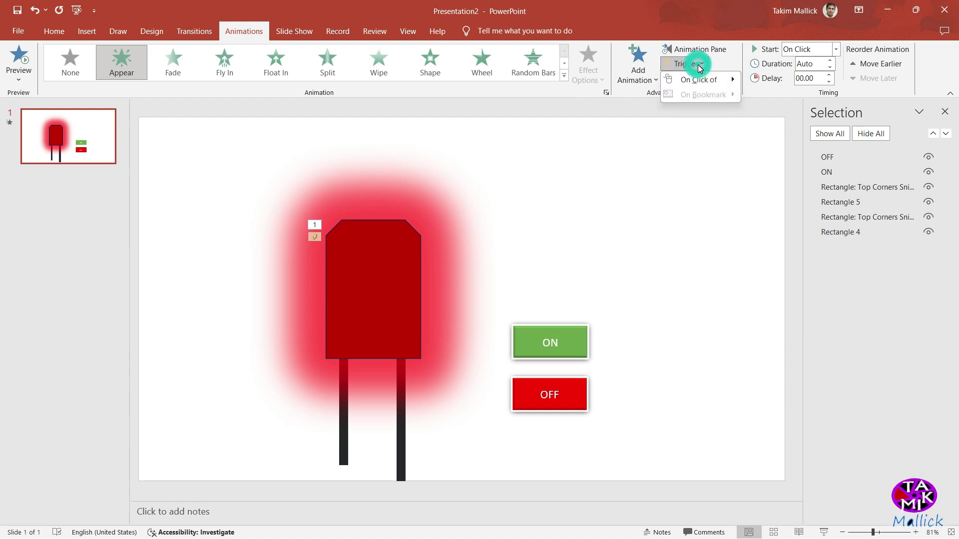
left_click(699, 79)
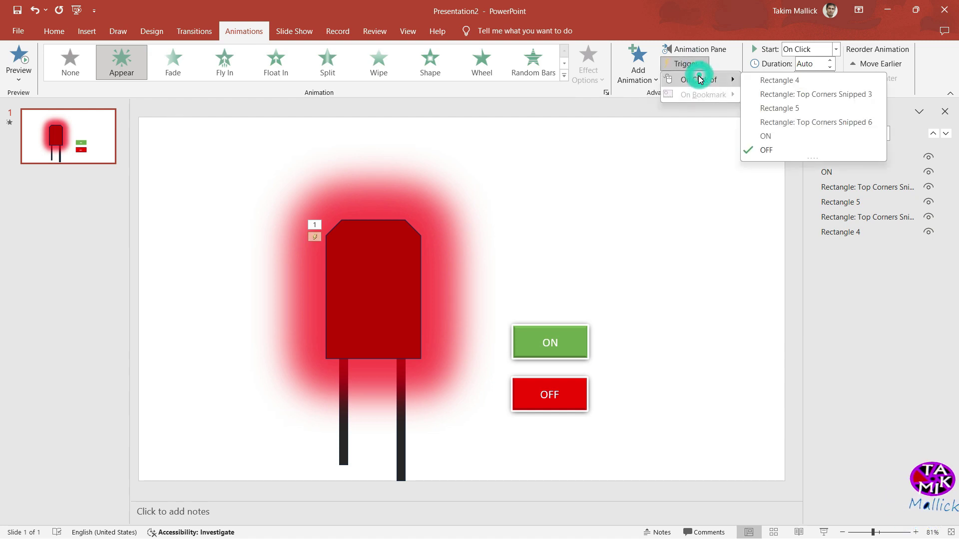
left_click(782, 136)
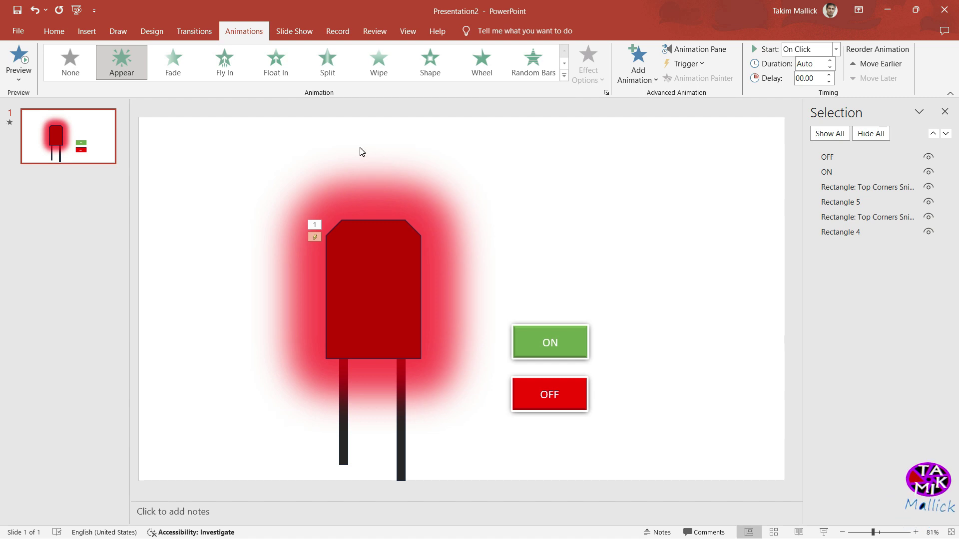
Set the glow's Disappear animation to trigger On Click of OFF
left_click(316, 224)
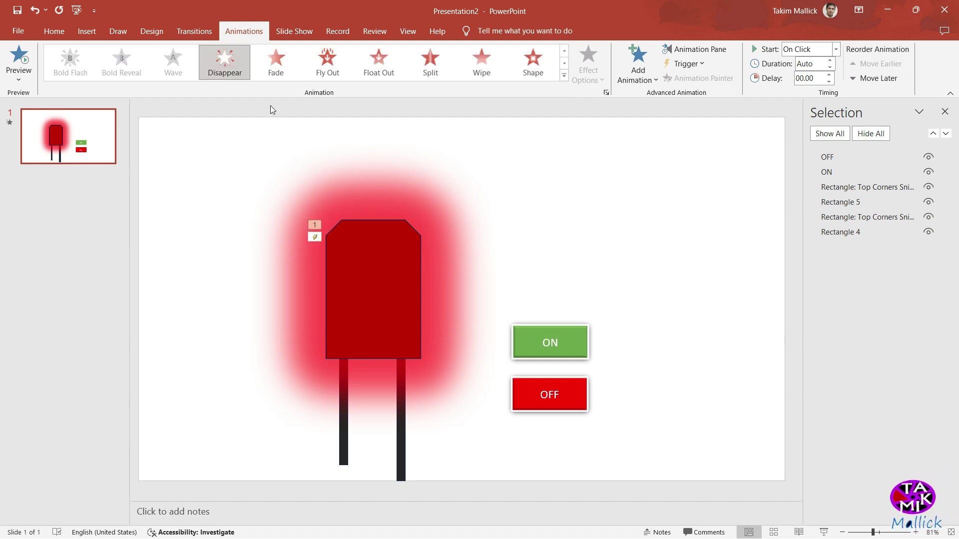
left_click(701, 64)
mouse_move(698, 79)
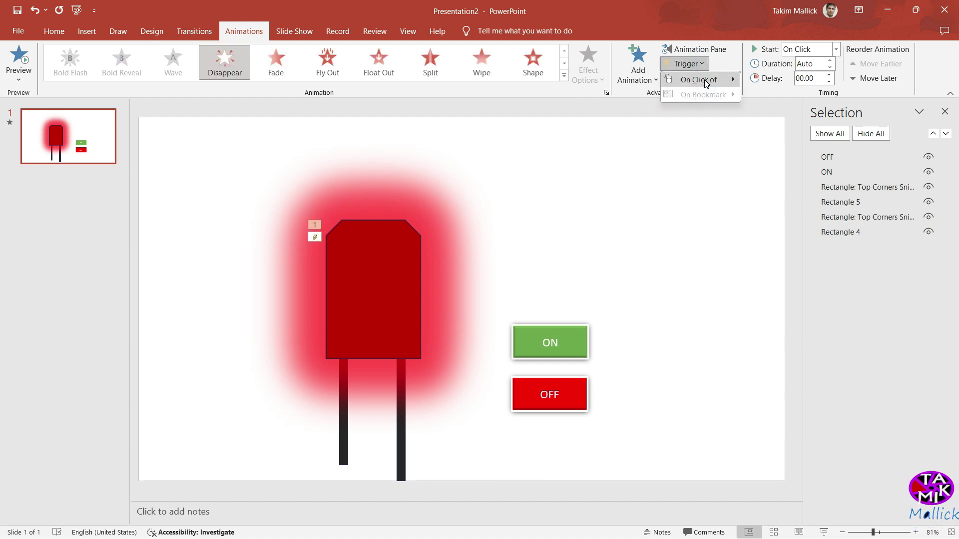
left_click(801, 151)
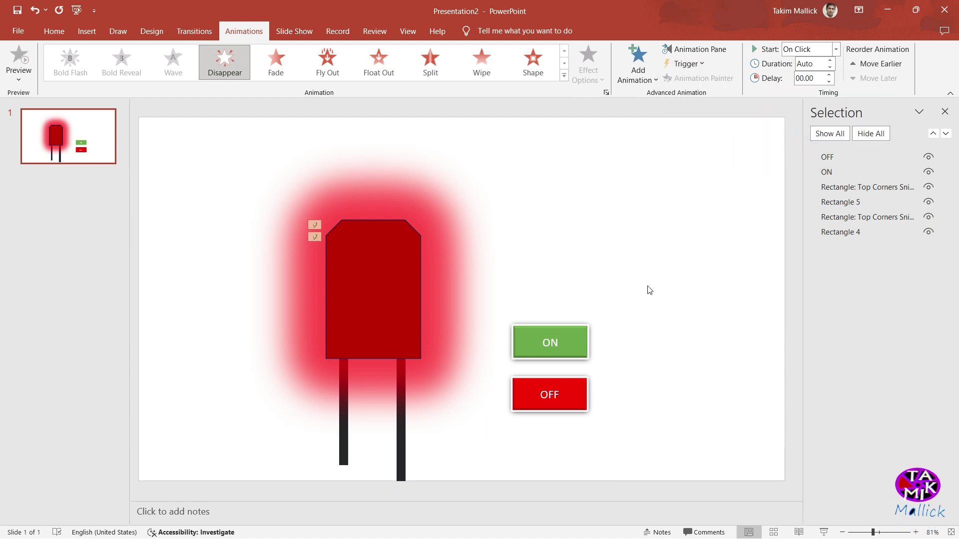
left_click(661, 334)
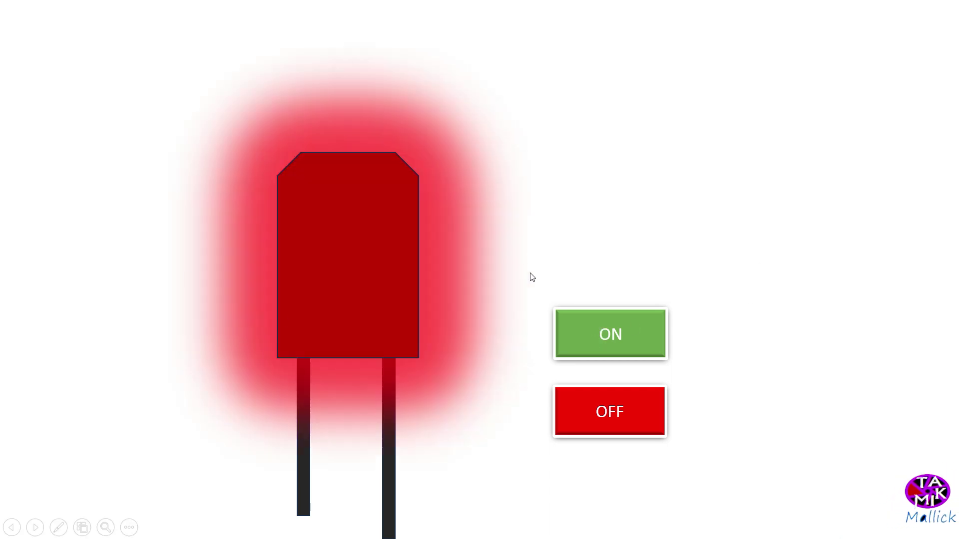
left_click(611, 411)
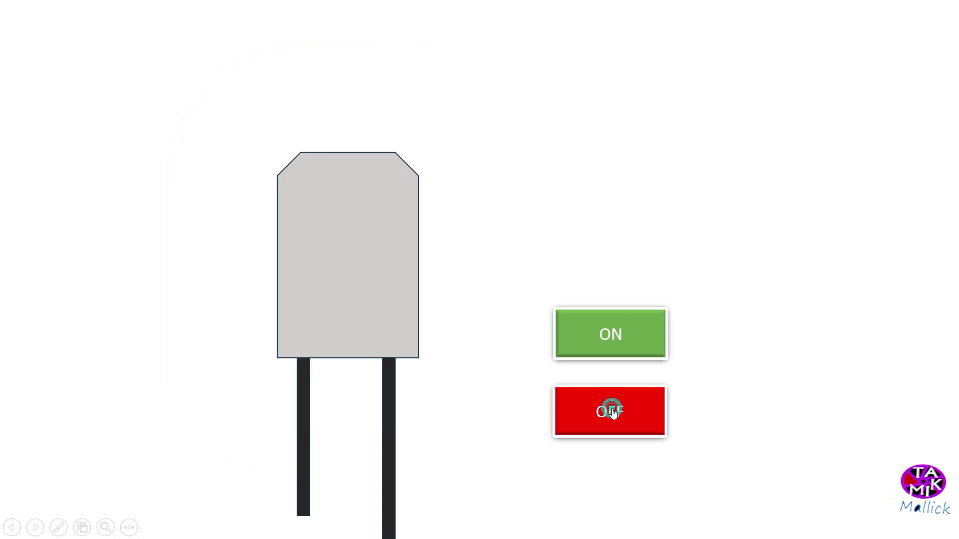